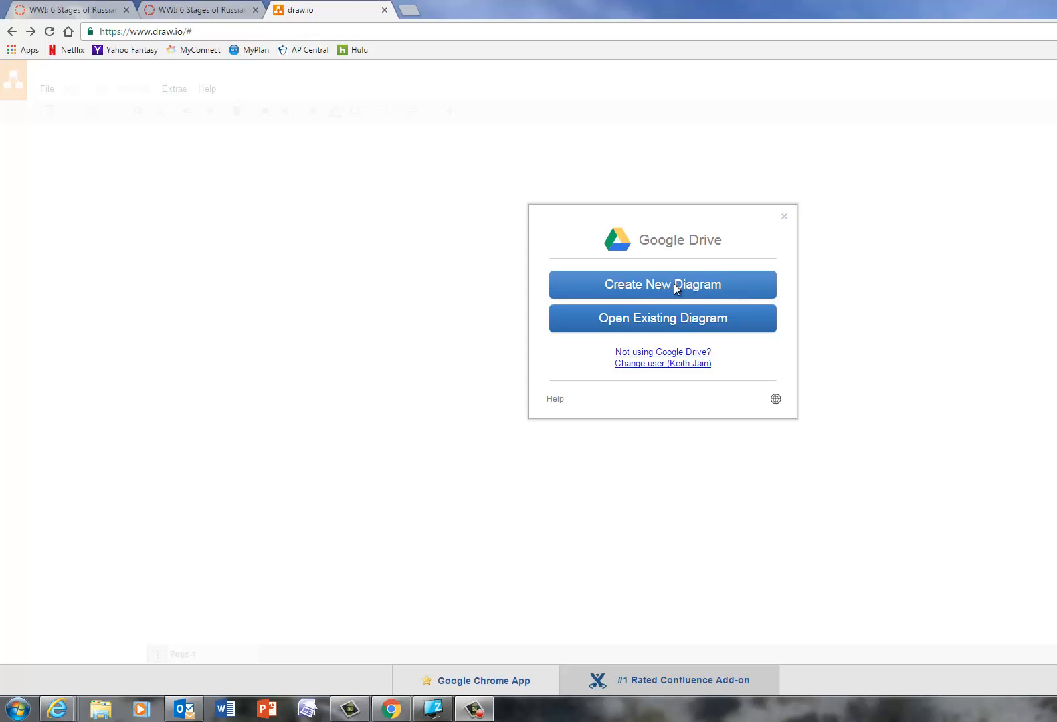
Create a new blank diagram named "Russian Revolution" in Google Drive
{"action": "left_click", "coordinate": [678, 284]}
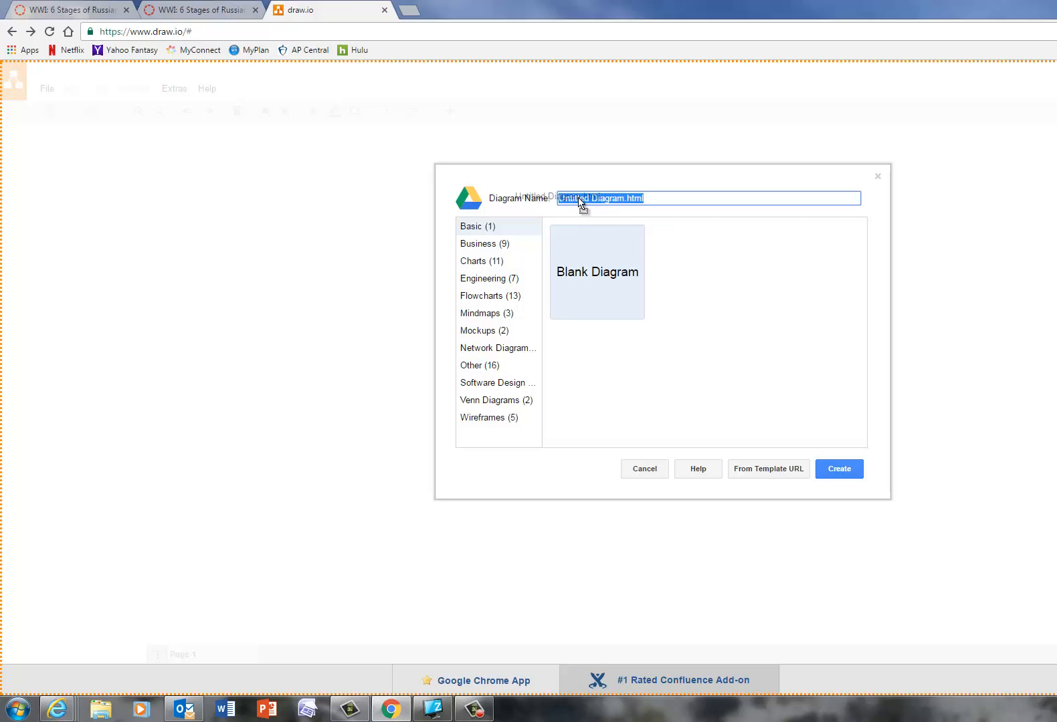
{"action": "type", "text": "Russian Revolution"}
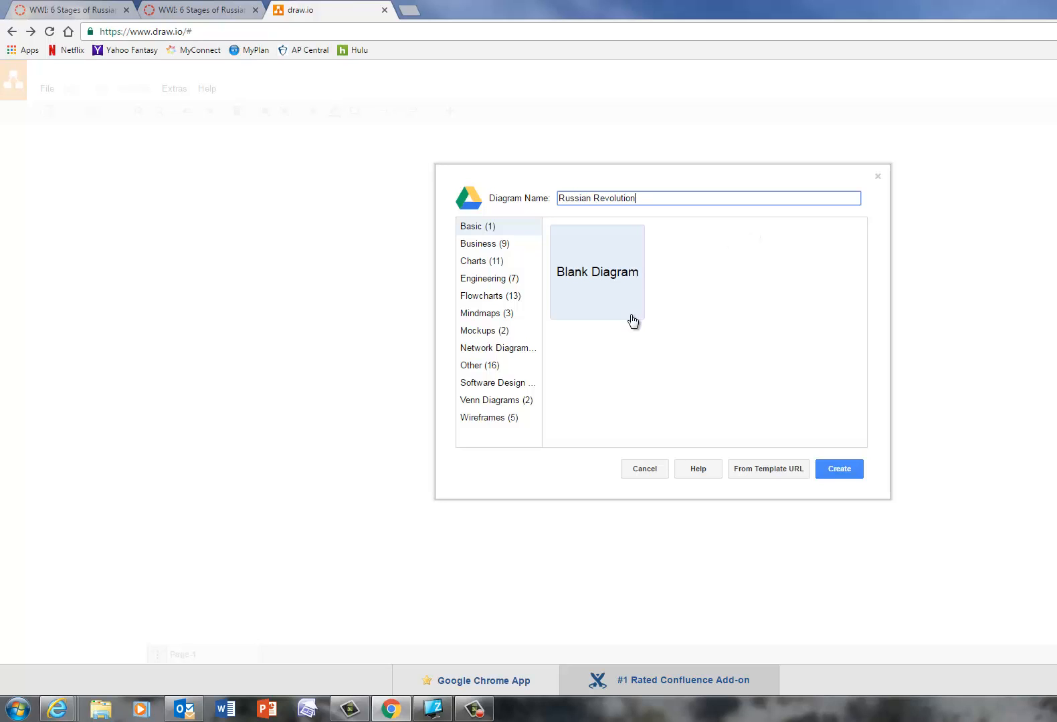
{"action": "left_click", "coordinate": [610, 290]}
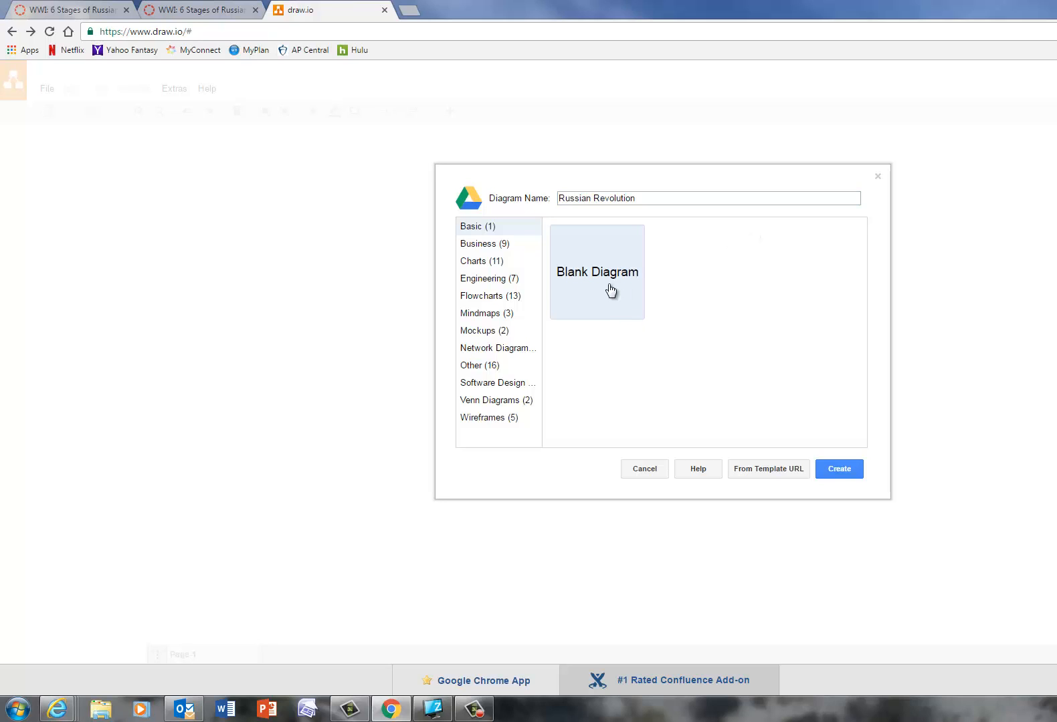
{"action": "left_click", "coordinate": [839, 469]}
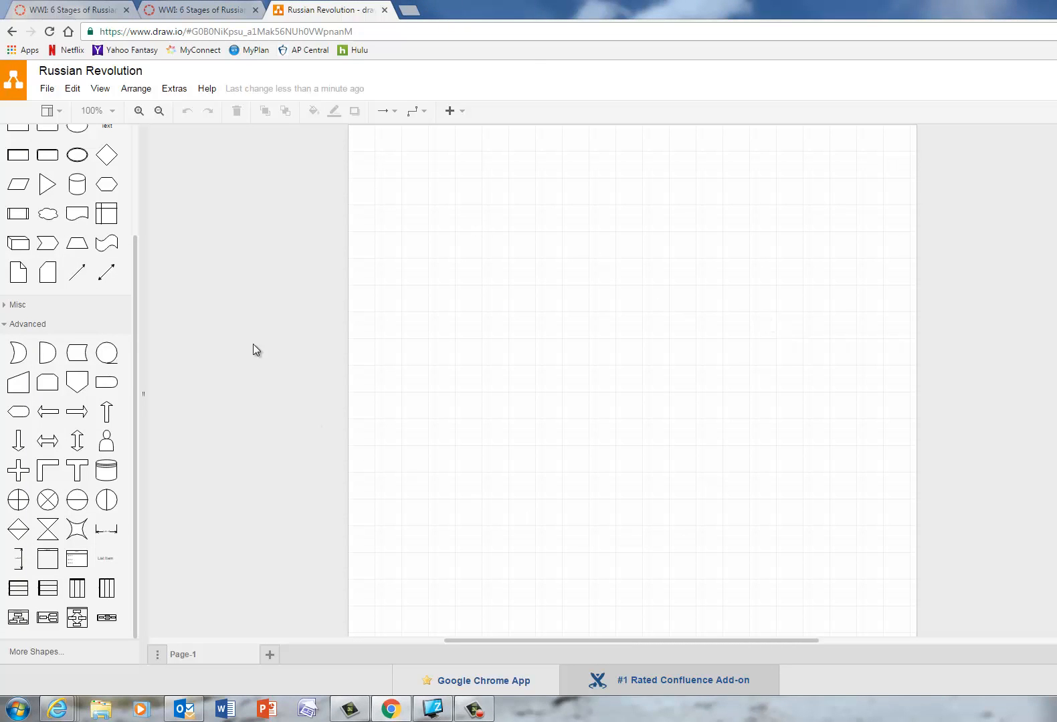
{"action": "left_click_drag", "start_coordinate": [133, 276], "coordinate": [138, 161]}
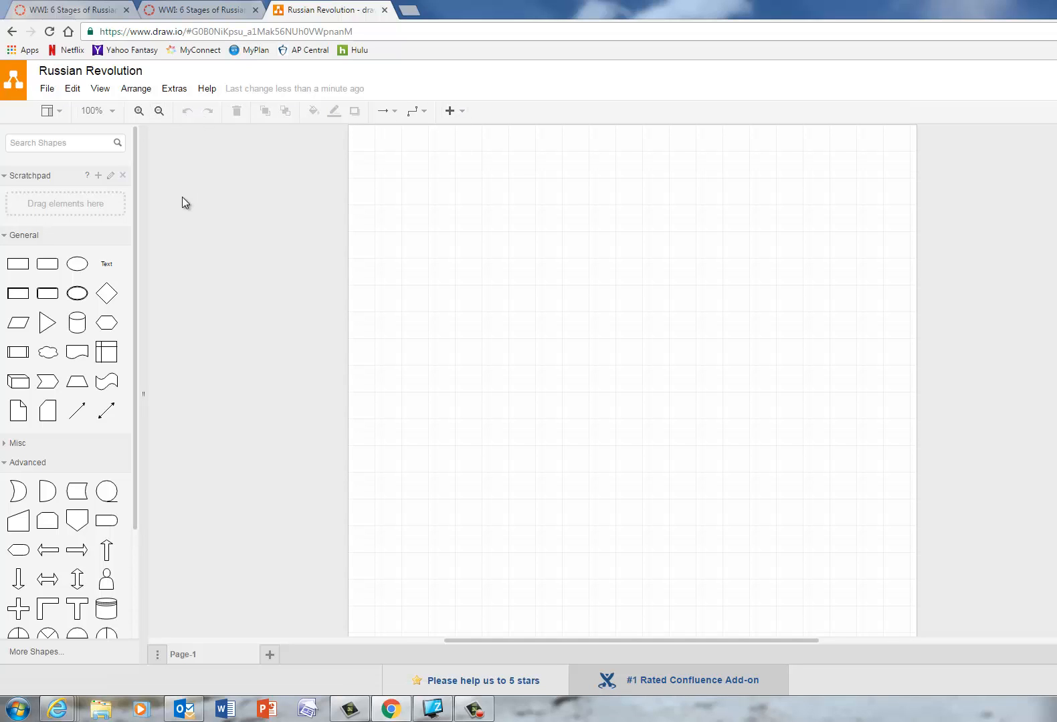
{"action": "mouse_move", "coordinate": [30, 276]}
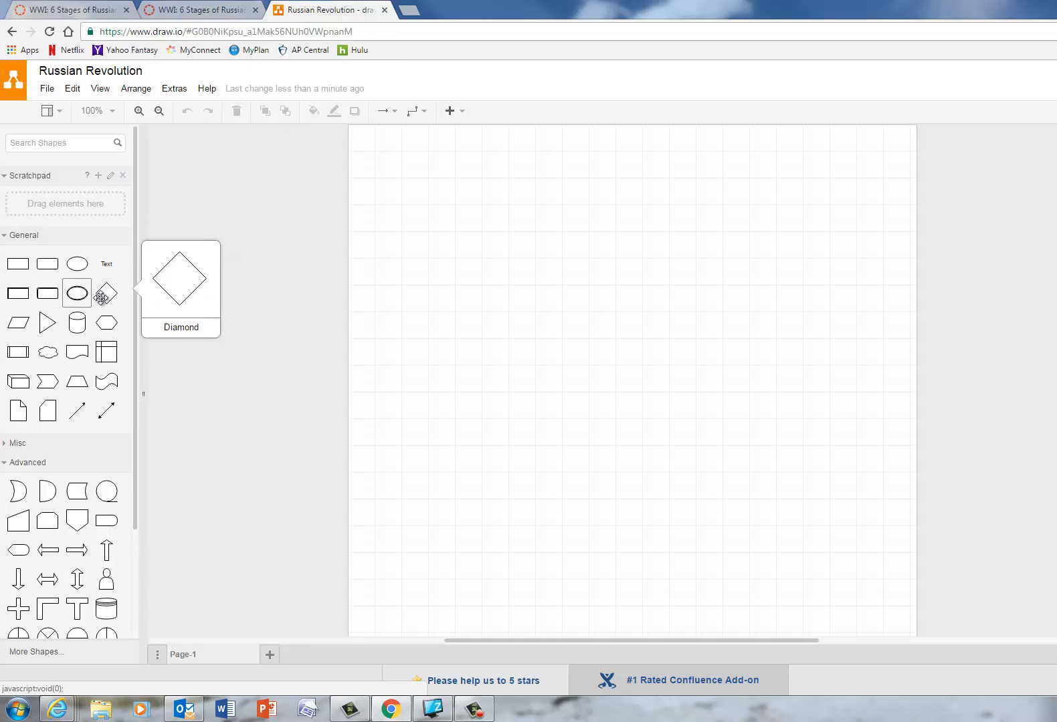
{"action": "left_click", "coordinate": [18, 268]}
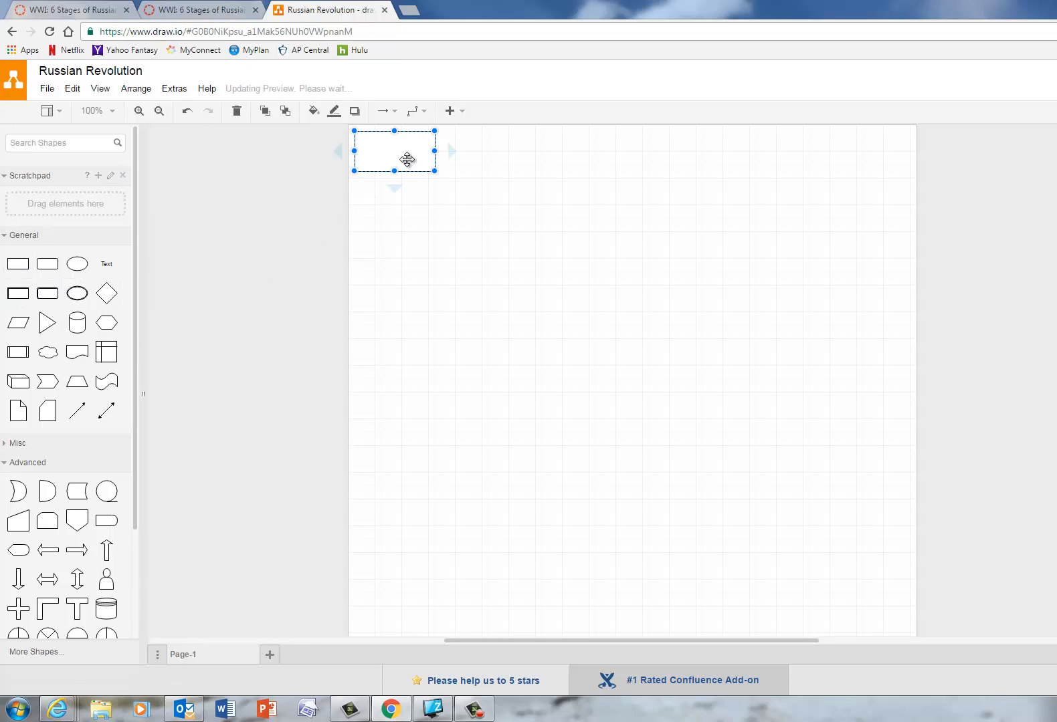
{"action": "left_click_drag", "start_coordinate": [407, 160], "coordinate": [427, 170]}
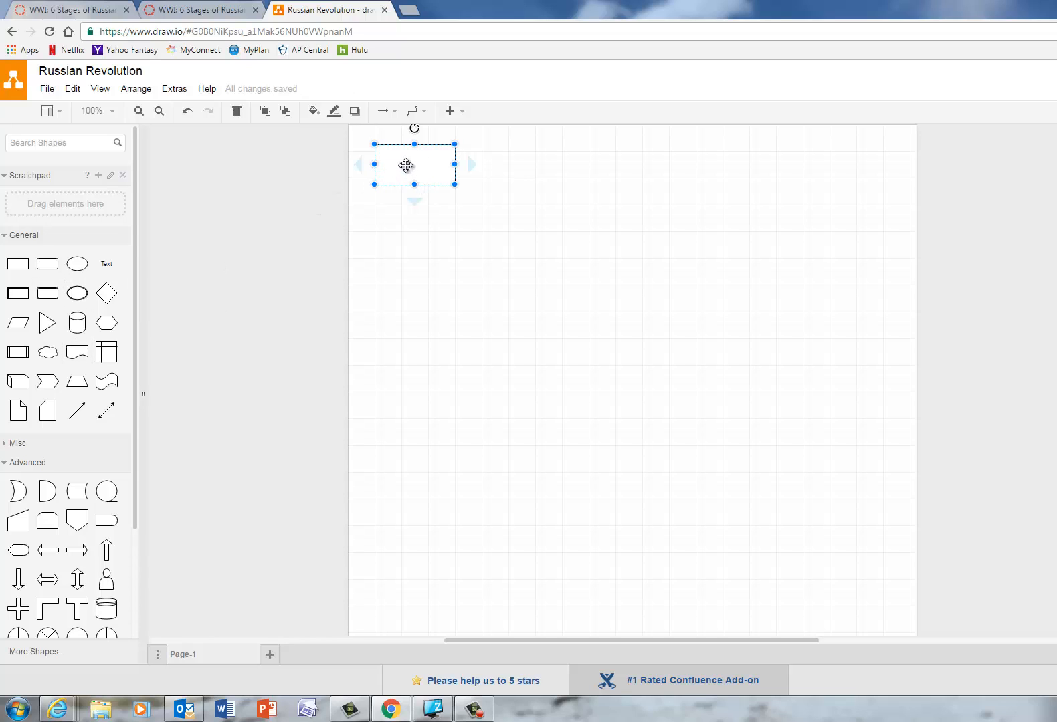
{"action": "right_click", "coordinate": [406, 162]}
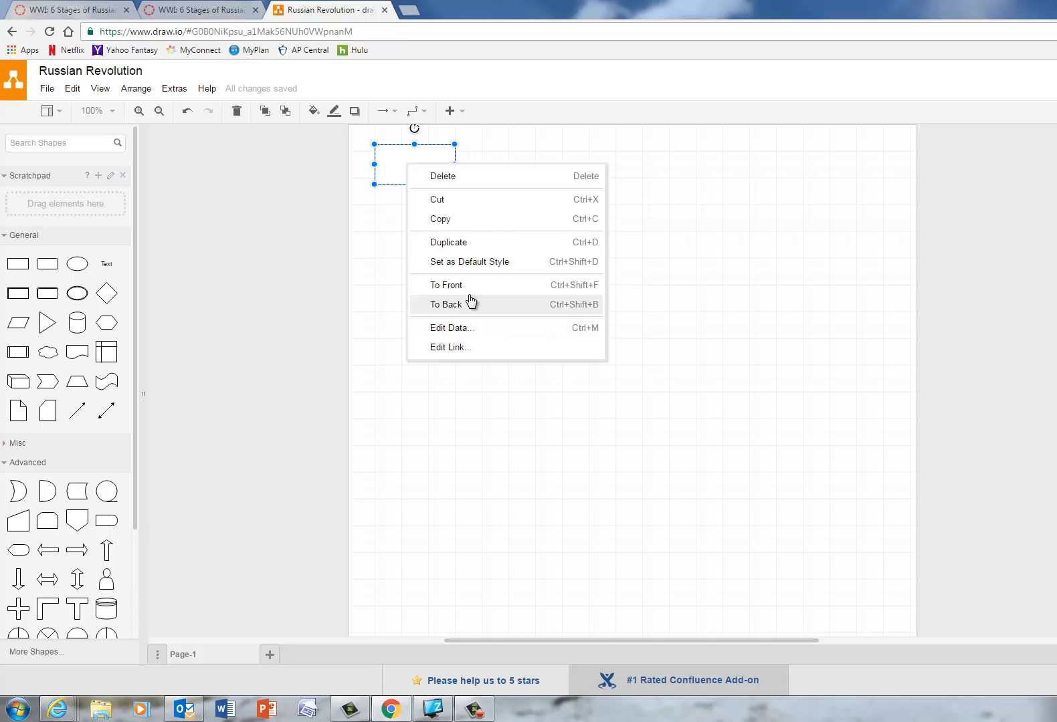
{"action": "left_click", "coordinate": [573, 177]}
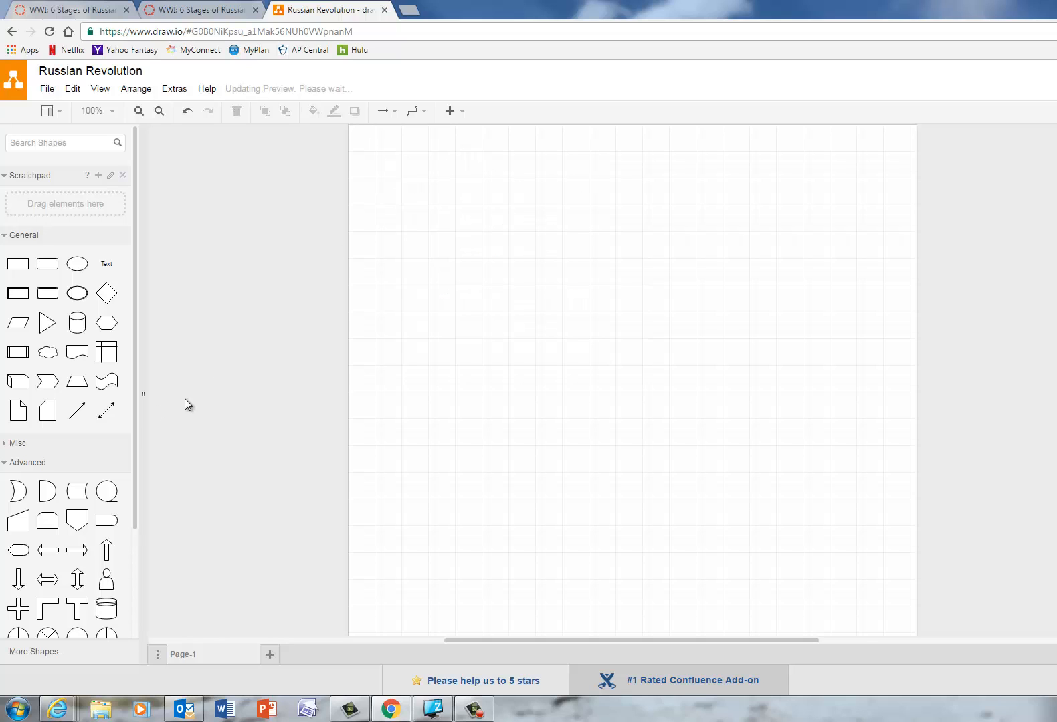
Add a text label reading "Alexander II" near the page's upper-left corner and widen it around the text
{"action": "left_click", "coordinate": [107, 263]}
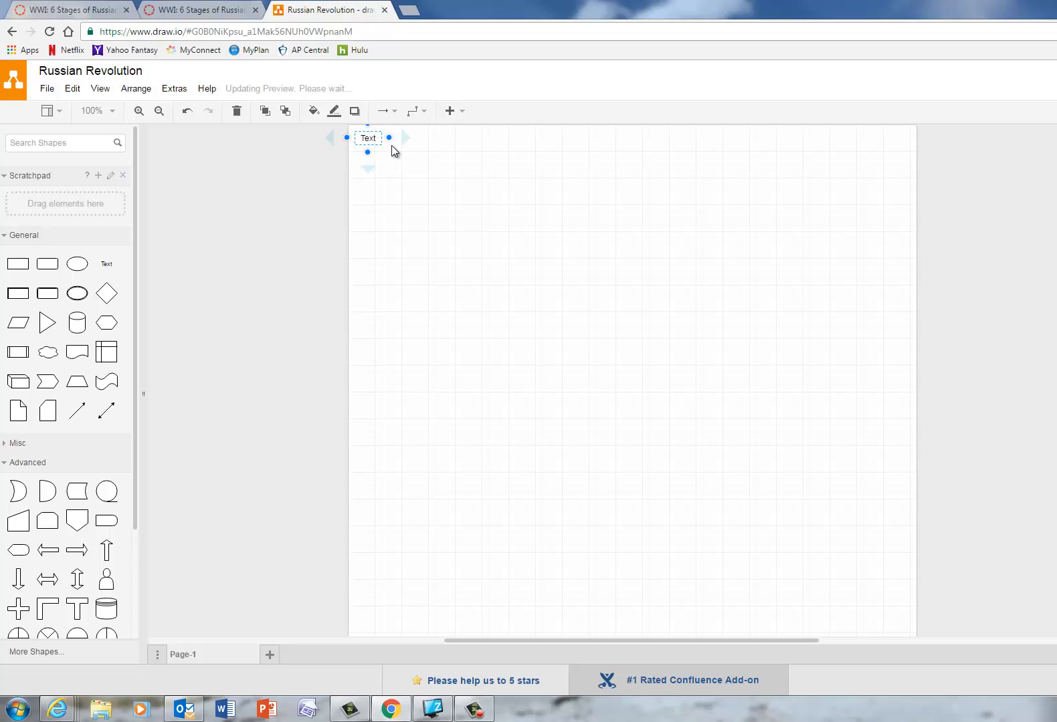
{"action": "type", "text": "Ales"}
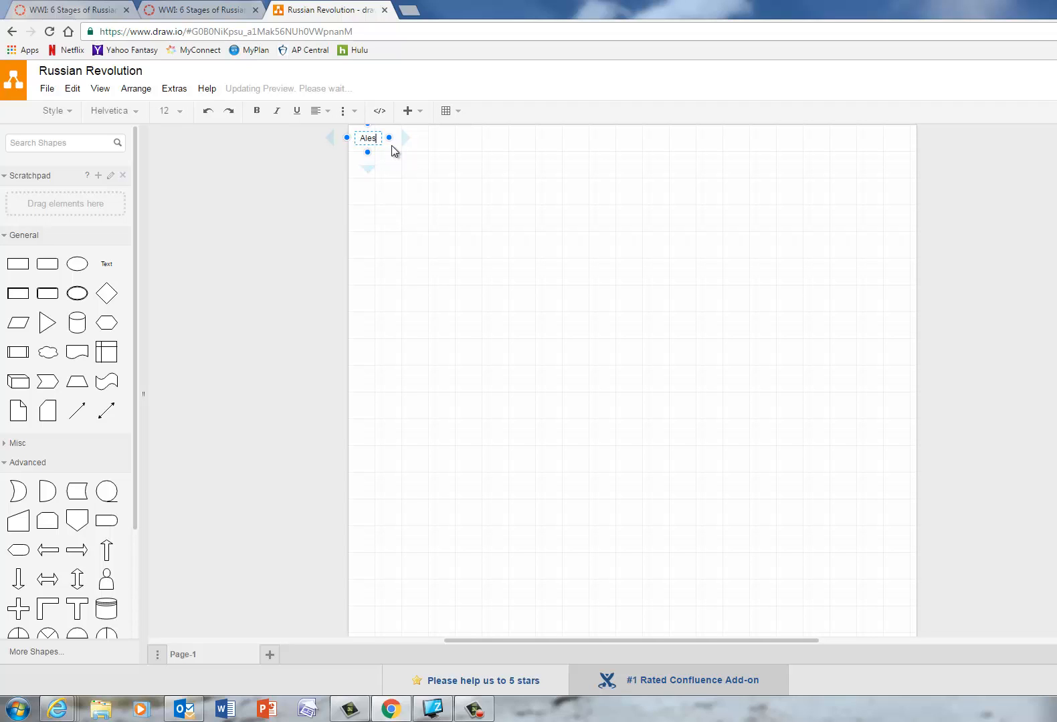
{"action": "key", "text": "BackSpace"}
{"action": "type", "text": "xander"}
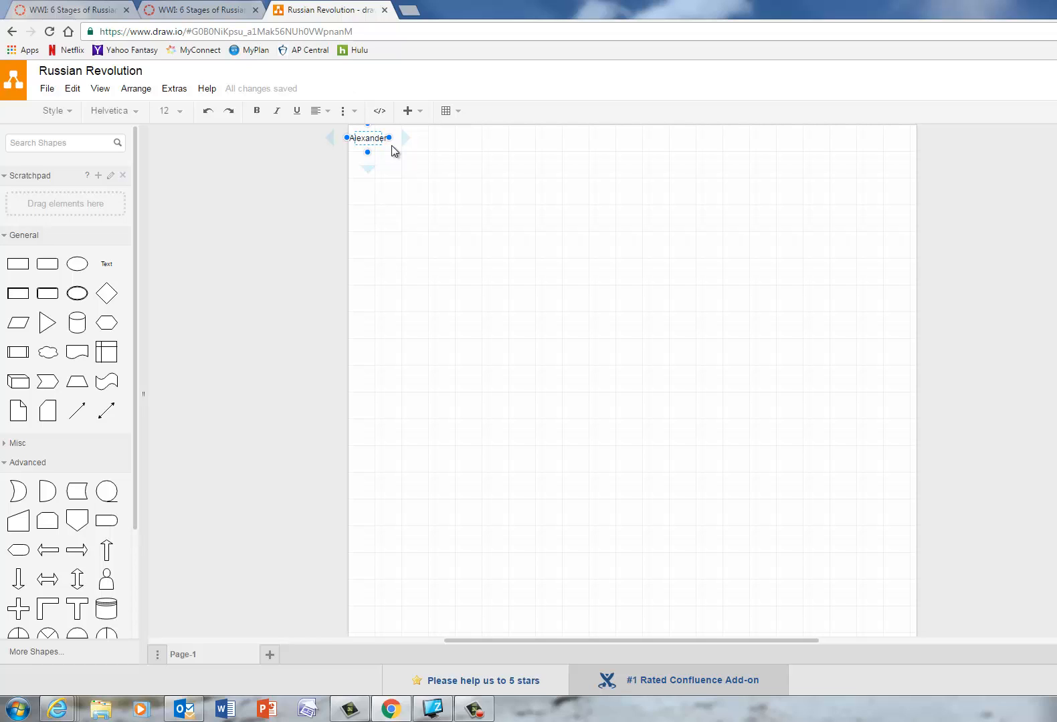
{"action": "key", "text": "Return"}
{"action": "type", "text": "II"}
{"action": "left_click_drag", "start_coordinate": [390, 137], "coordinate": [432, 158]}
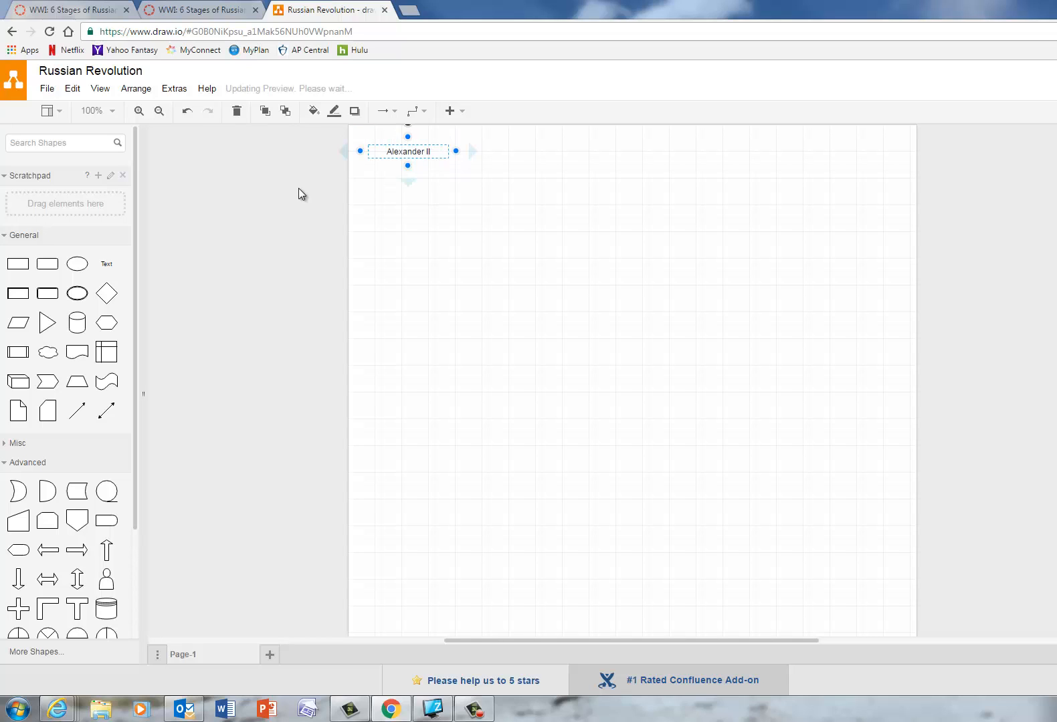
Fill the Alexander II label with the orange colour FFB570
{"action": "mouse_move", "coordinate": [15, 271]}
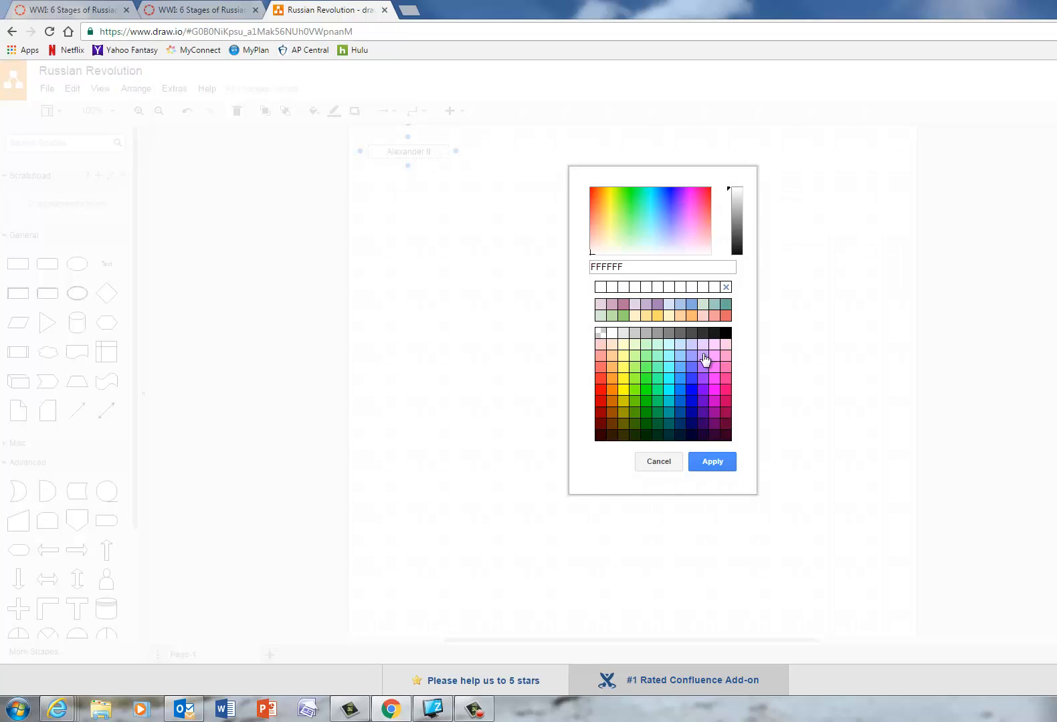
{"action": "left_click", "coordinate": [690, 315]}
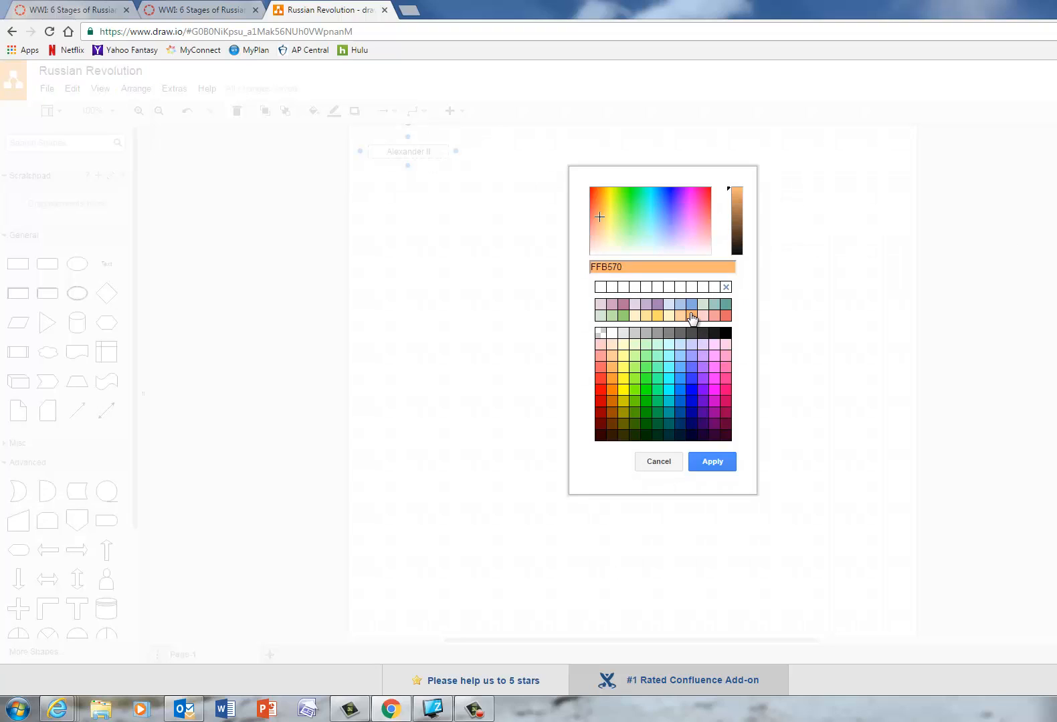
{"action": "left_click", "coordinate": [711, 462]}
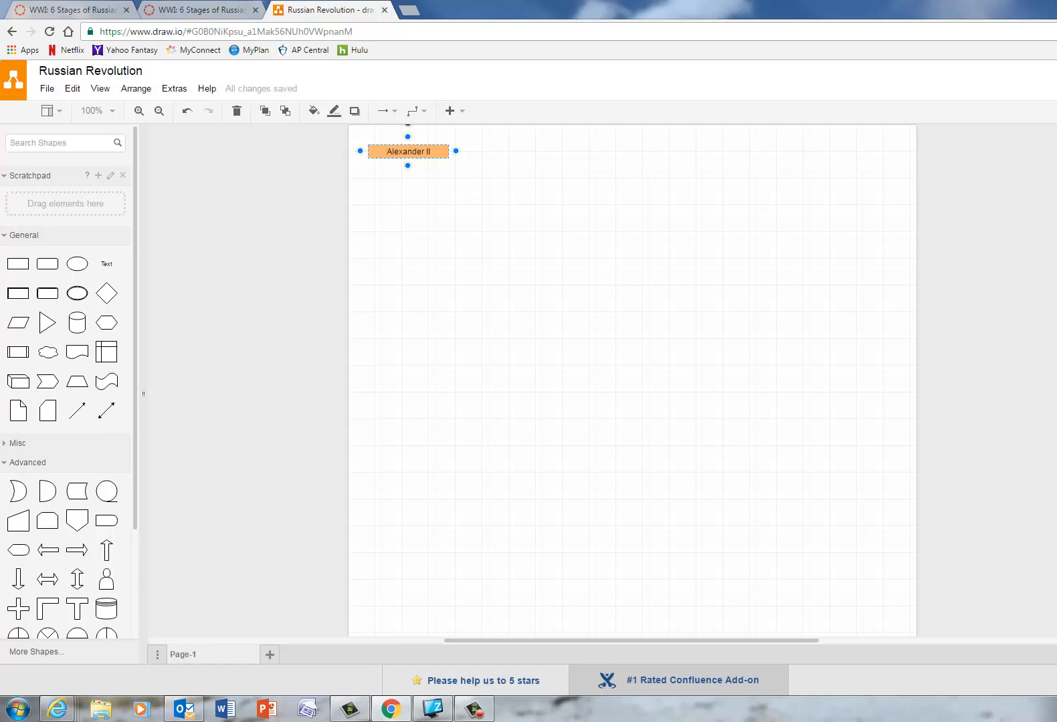
{"action": "left_click", "coordinate": [510, 184]}
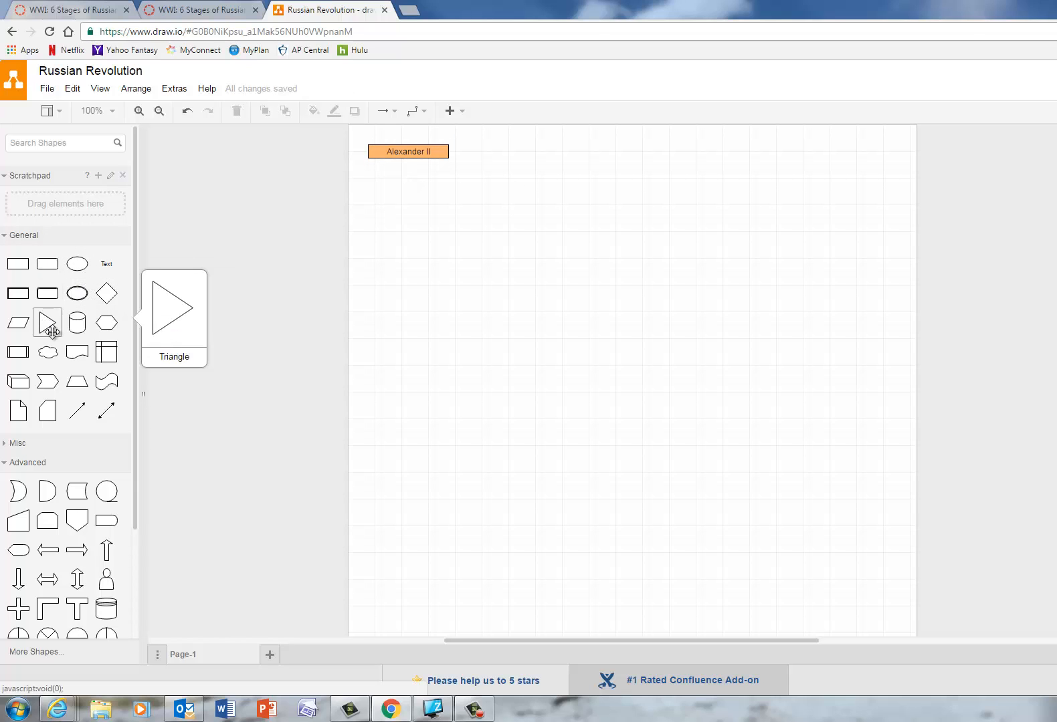
Add a rounded rectangle and align it directly beneath the Alexander II label, shifting the label to match
{"action": "left_click", "coordinate": [48, 264]}
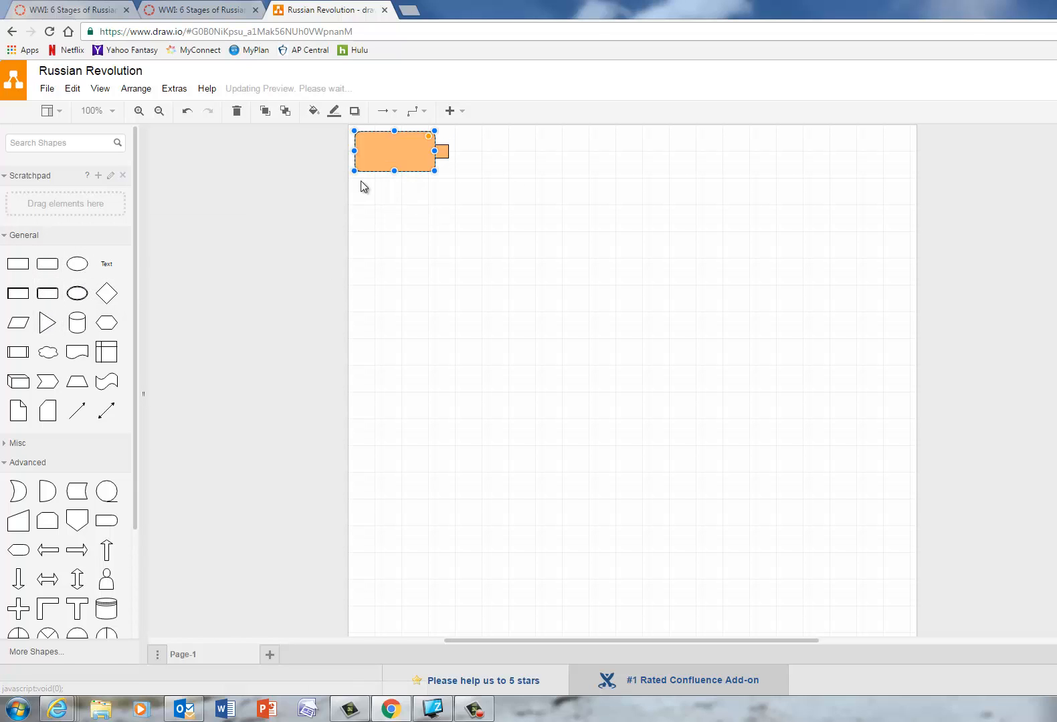
{"action": "left_click_drag", "start_coordinate": [391, 150], "coordinate": [422, 250]}
{"action": "left_click", "coordinate": [444, 196]}
{"action": "left_click_drag", "start_coordinate": [443, 196], "coordinate": [436, 156]}
{"action": "left_click", "coordinate": [429, 235]}
{"action": "left_click_drag", "start_coordinate": [429, 236], "coordinate": [434, 201]}
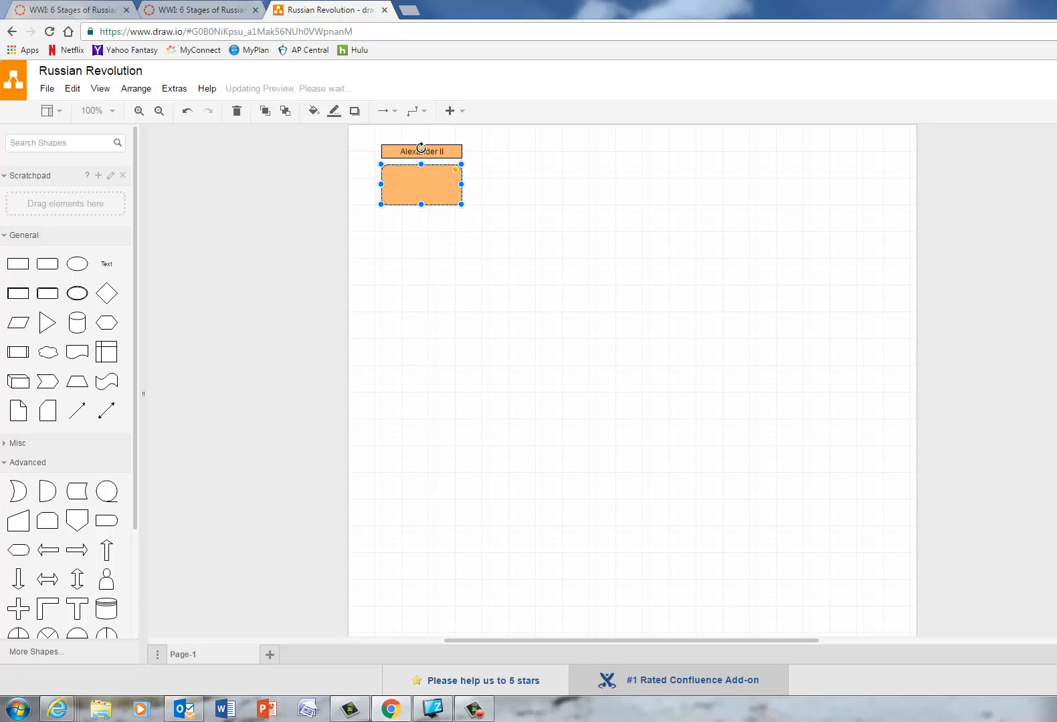
Change the rounded rectangle's fill colour to white, FFFFFF
{"action": "left_click", "coordinate": [314, 110]}
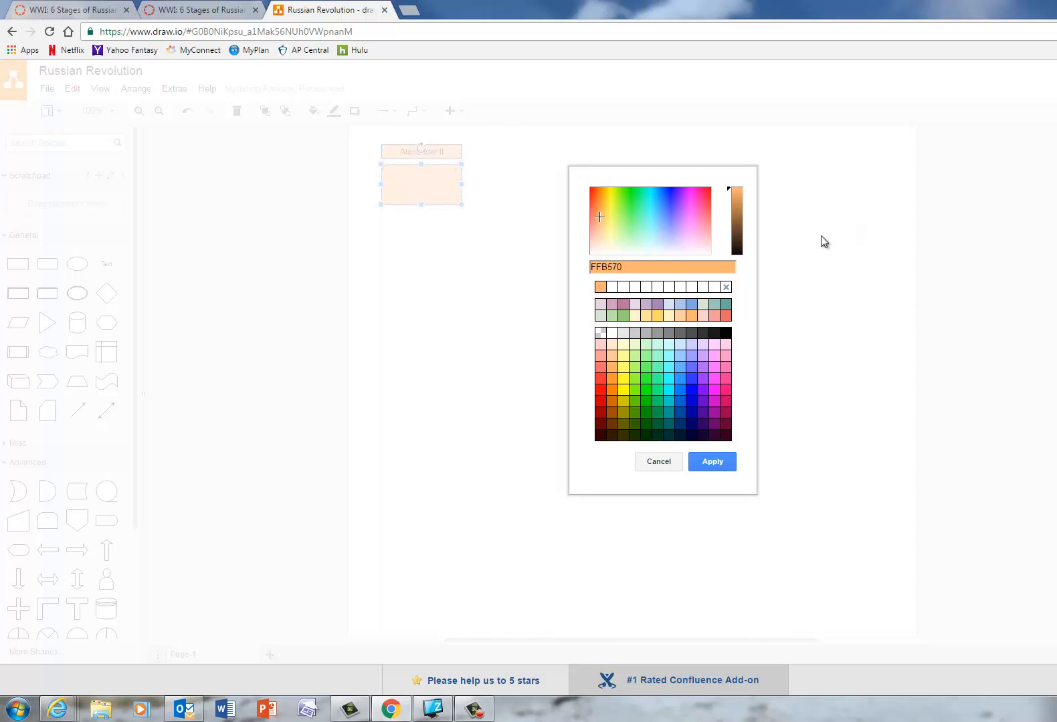
{"action": "left_click", "coordinate": [612, 288]}
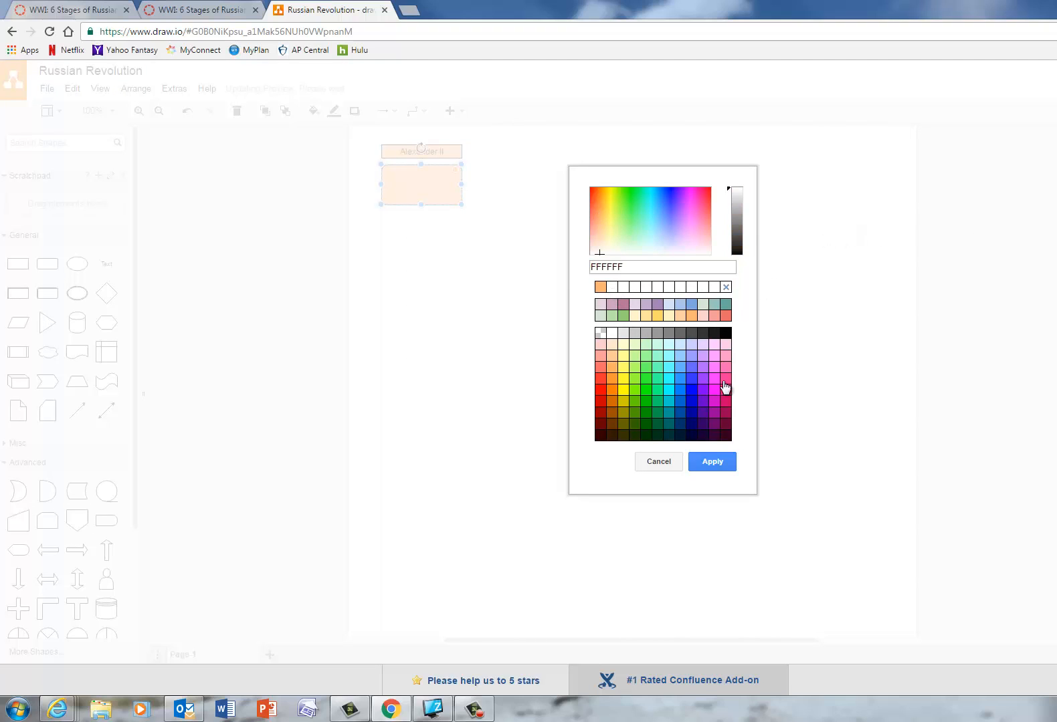
{"action": "left_click", "coordinate": [713, 462]}
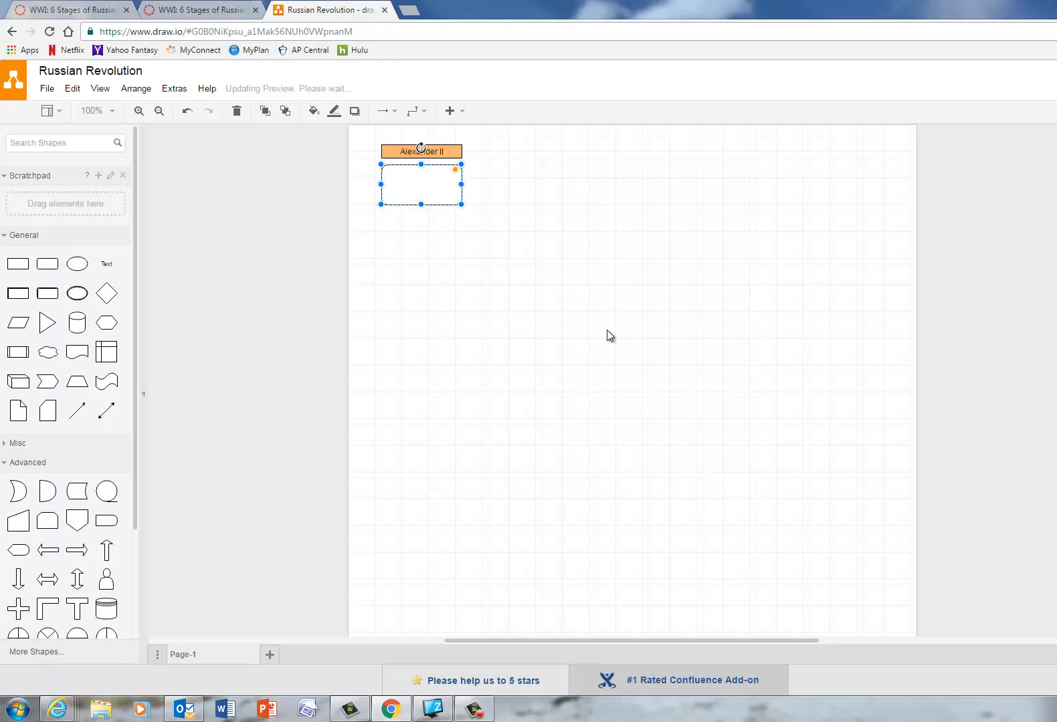
Add a text box over the white rounded rectangle and size it to fill that shape
{"action": "right_click", "coordinate": [427, 186]}
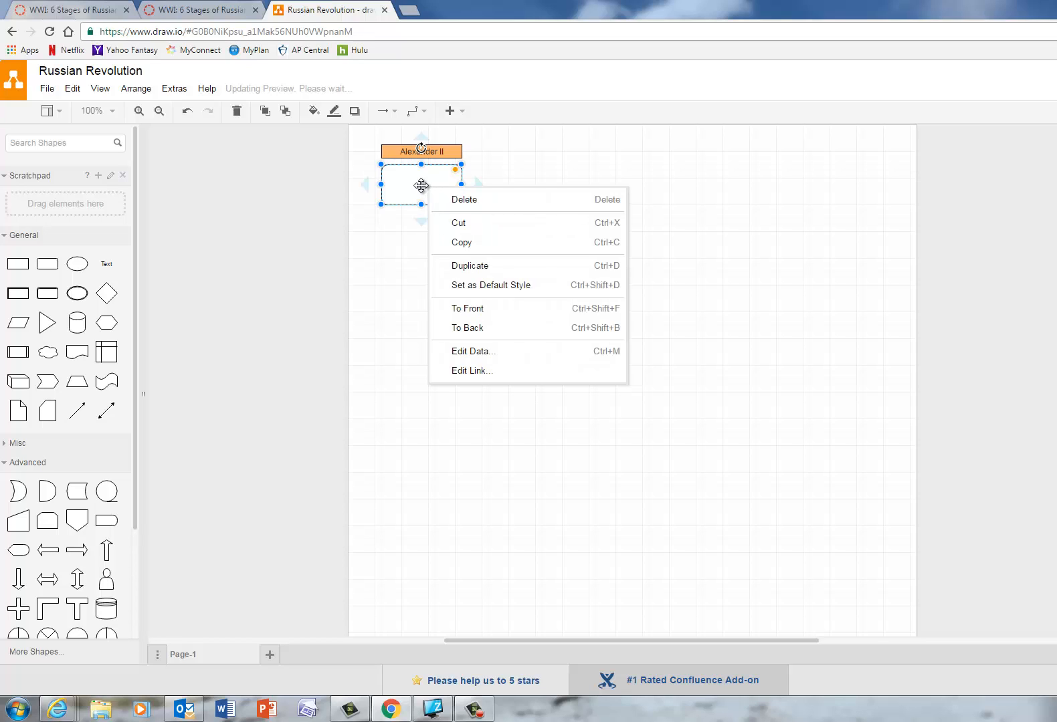
{"action": "mouse_move", "coordinate": [127, 264]}
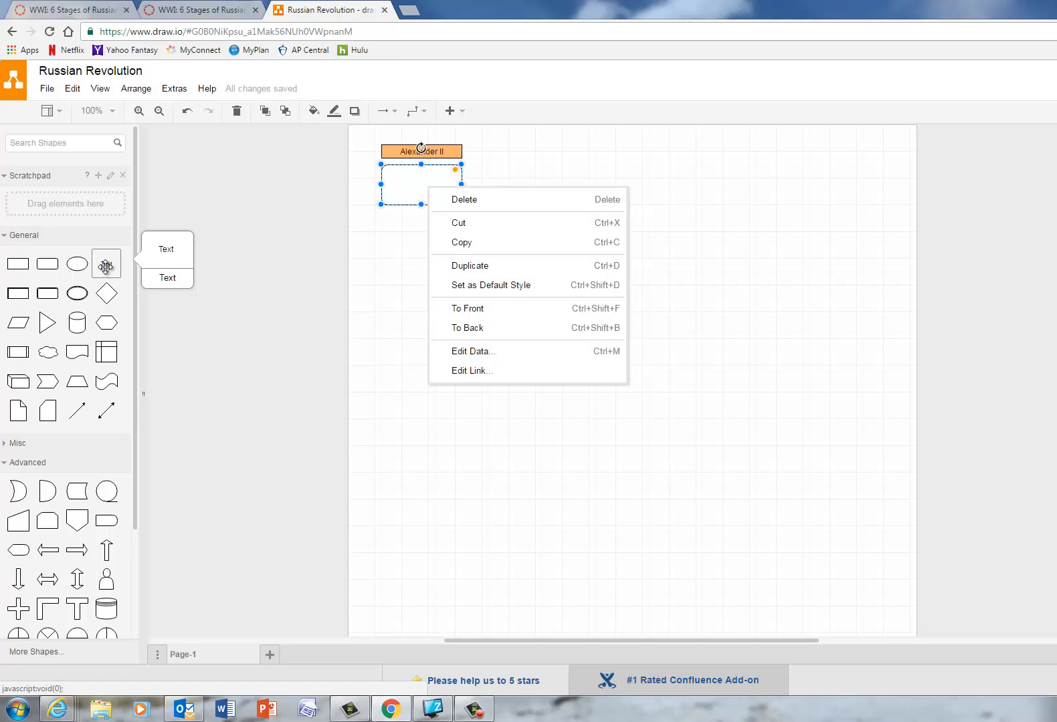
{"action": "left_click", "coordinate": [107, 264]}
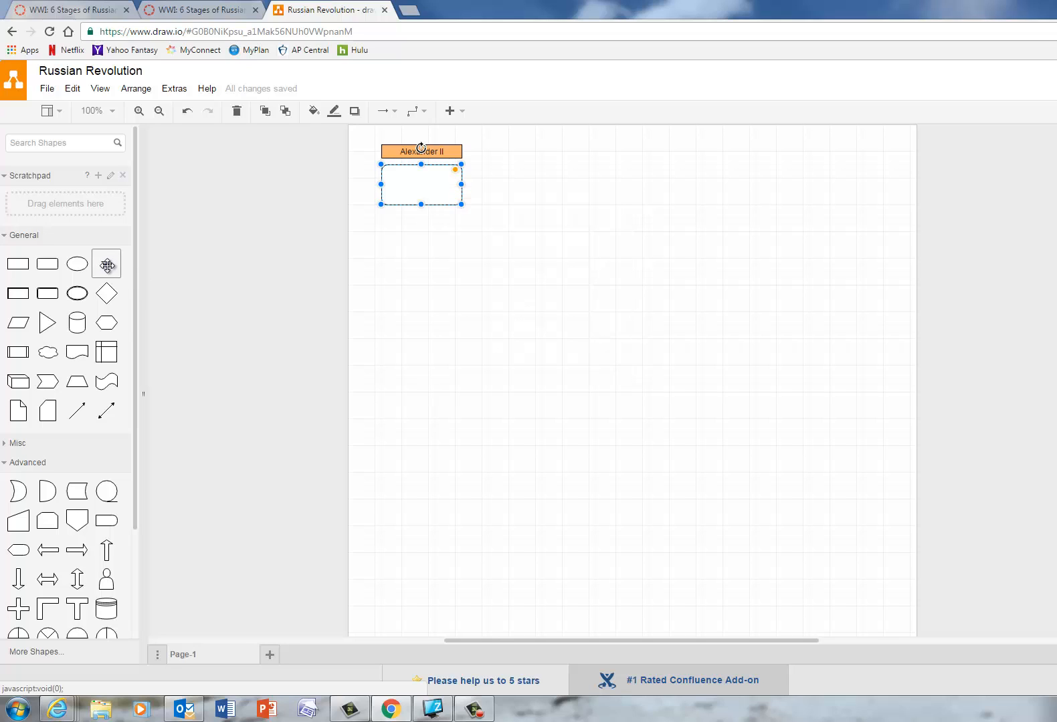
{"action": "left_click_drag", "start_coordinate": [365, 139], "coordinate": [469, 186]}
{"action": "left_click_drag", "start_coordinate": [401, 178], "coordinate": [421, 165]}
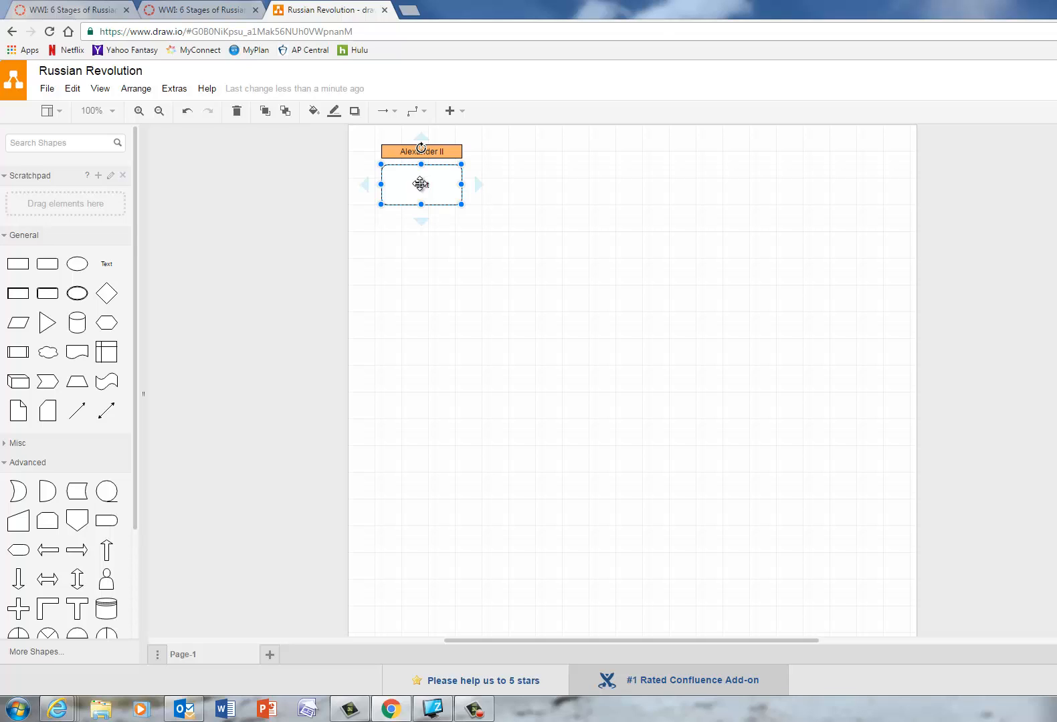
Enter "Became the Czar of Russia. Impemented many reforms to help the people. Assasinated because of these reforms." in the text box over the rounded rectangle
{"action": "double_click", "coordinate": [420, 184]}
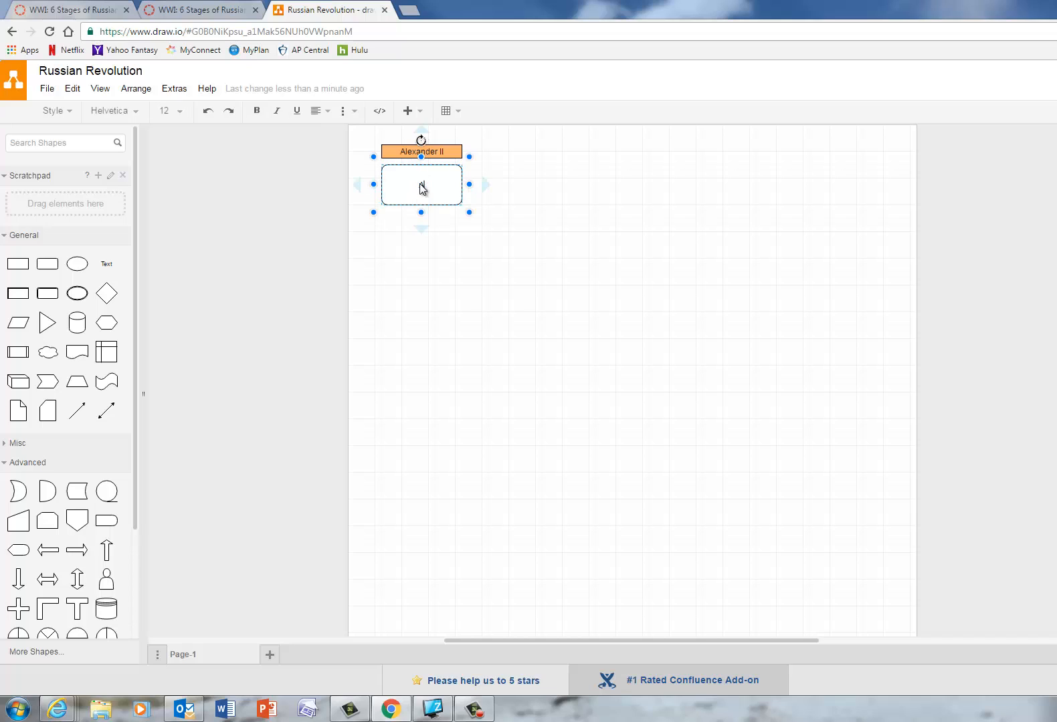
{"action": "type", "text": "Became the Czar of Russia. Imp"}
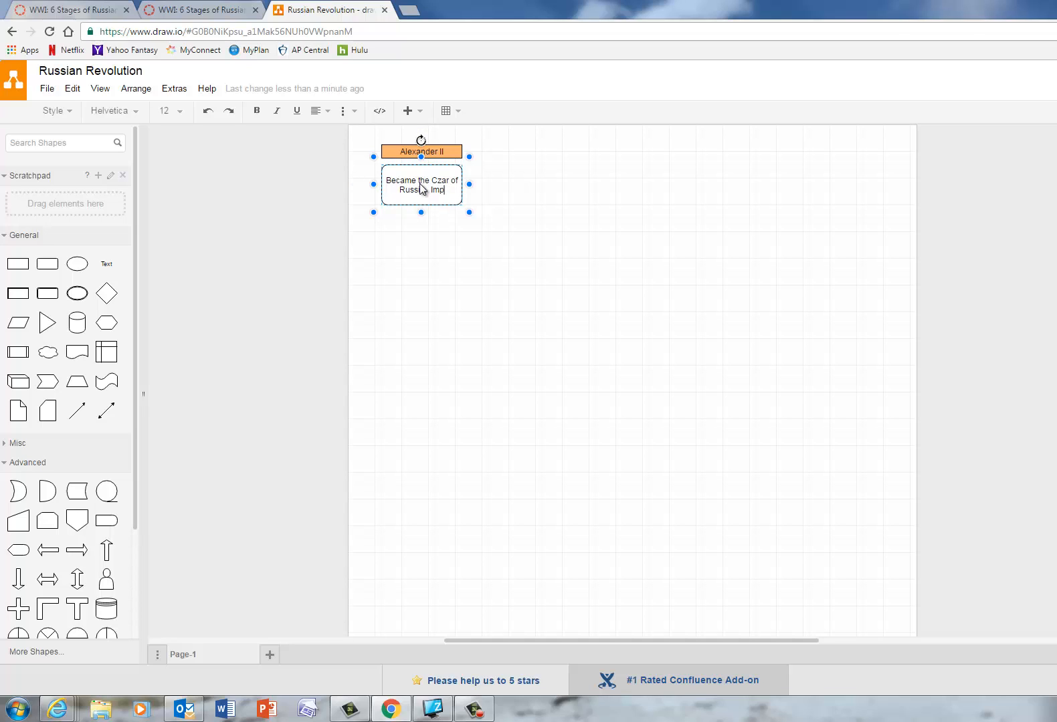
{"action": "type", "text": "ed many"}
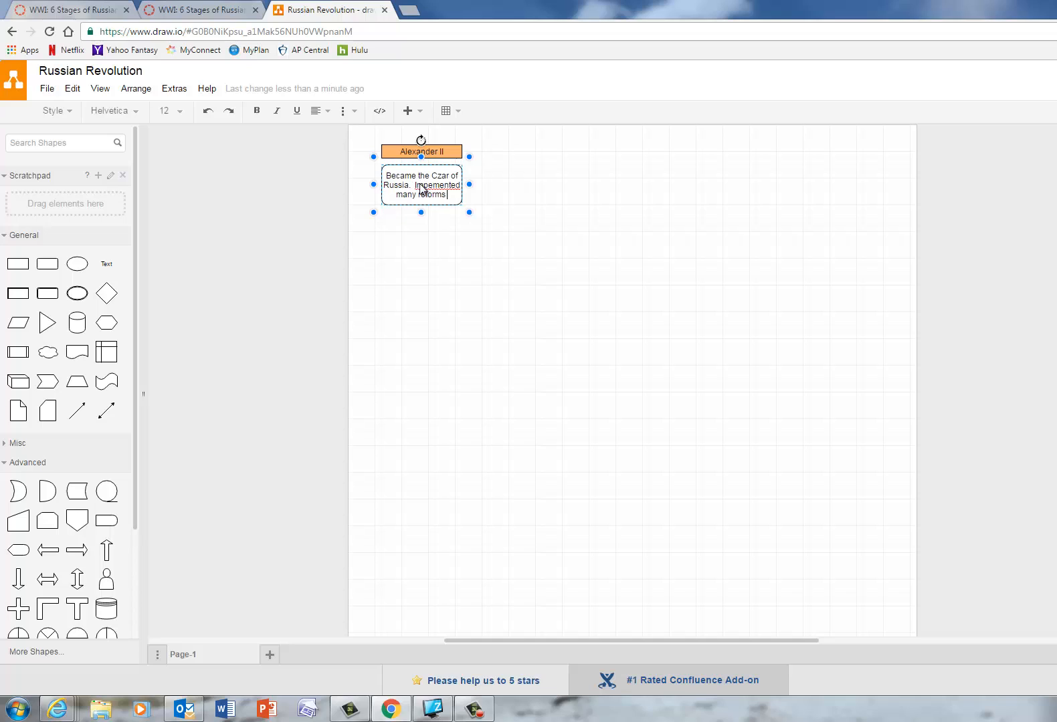
{"action": "type", "text": "reforms to help the people.  Assas"}
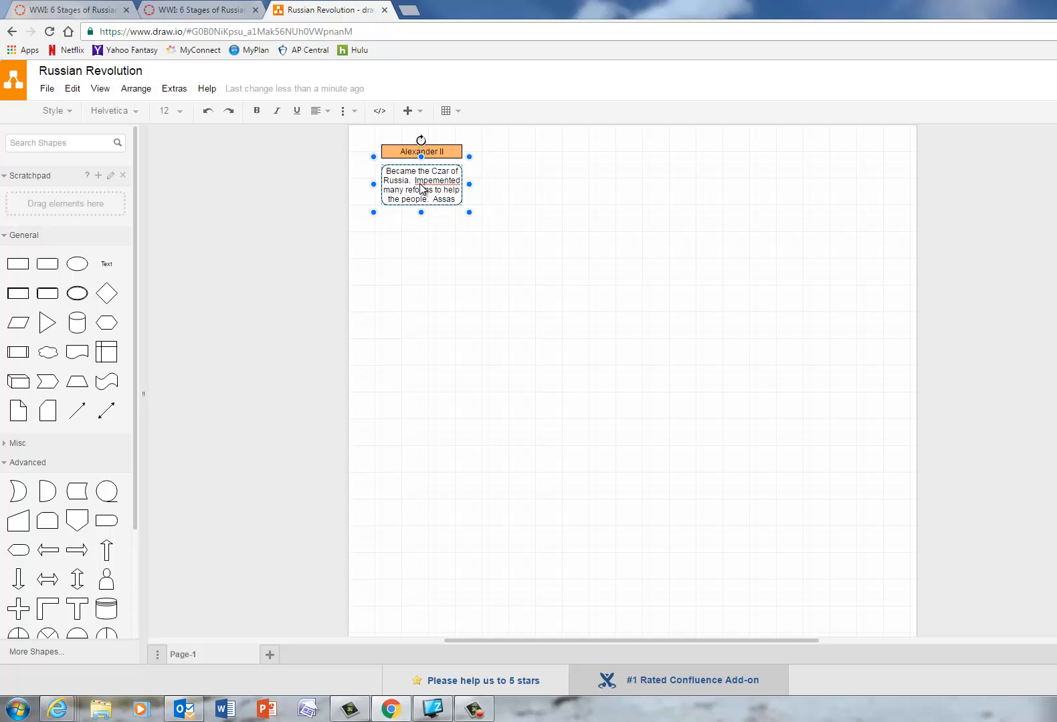
{"action": "type", "text": "inat"}
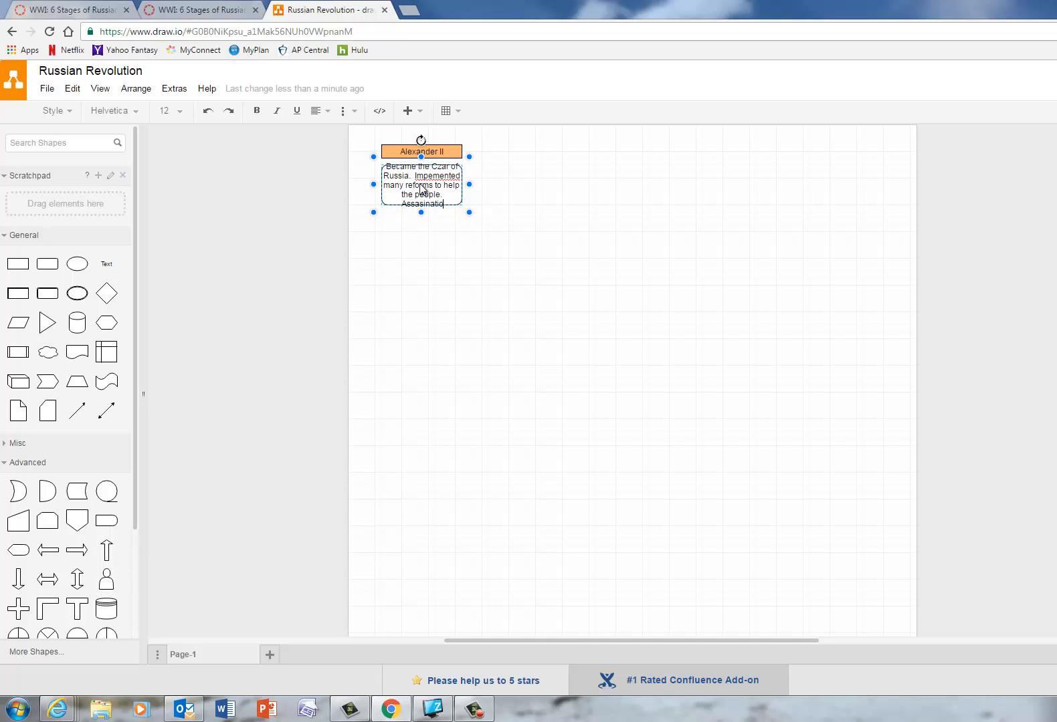
{"action": "type", "text": "ed because of these "}
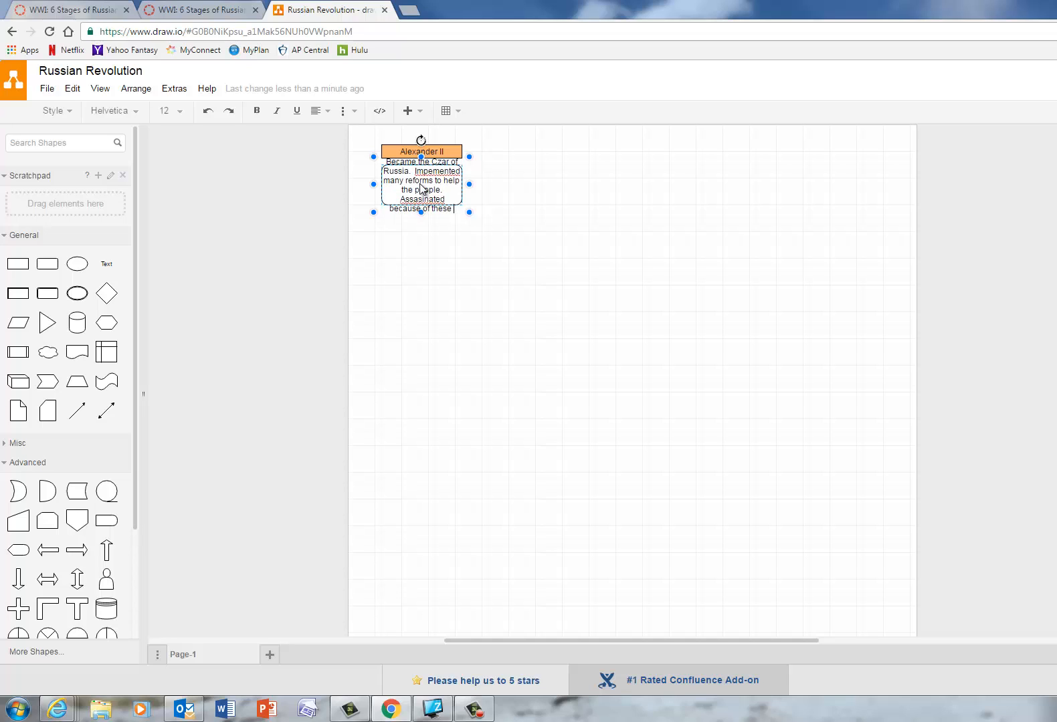
{"action": "type", "text": "reforms."}
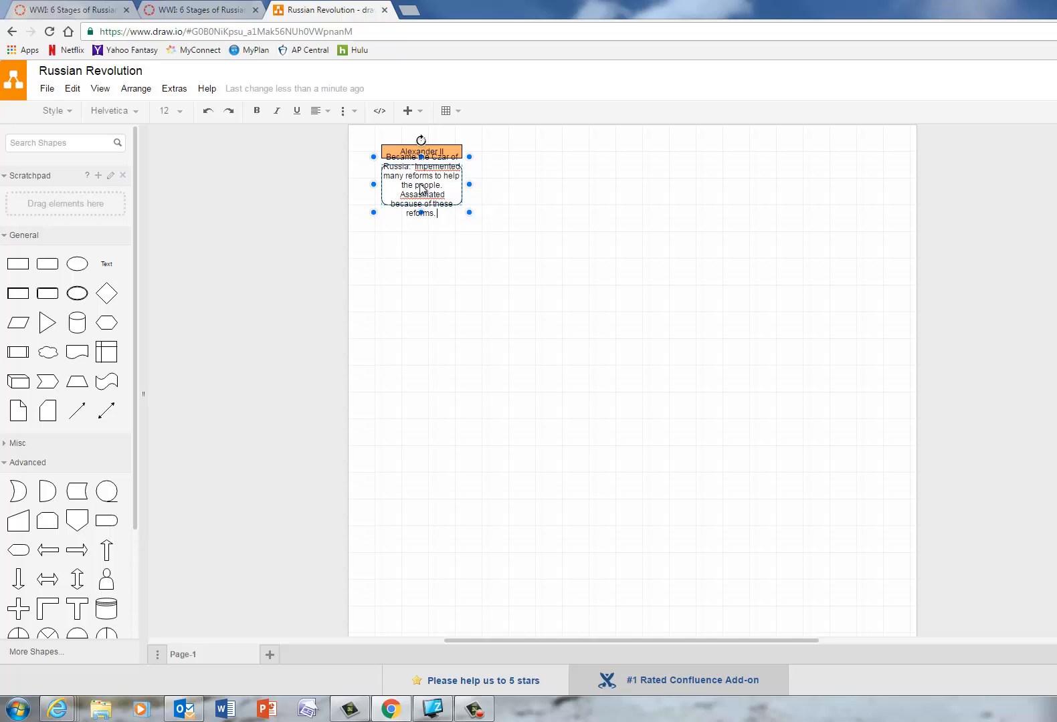
Continue the description with "Those that didn't want to lose power, felt they needed to get rid of him."
{"action": "type", "text": "  Those that didn't wa"}
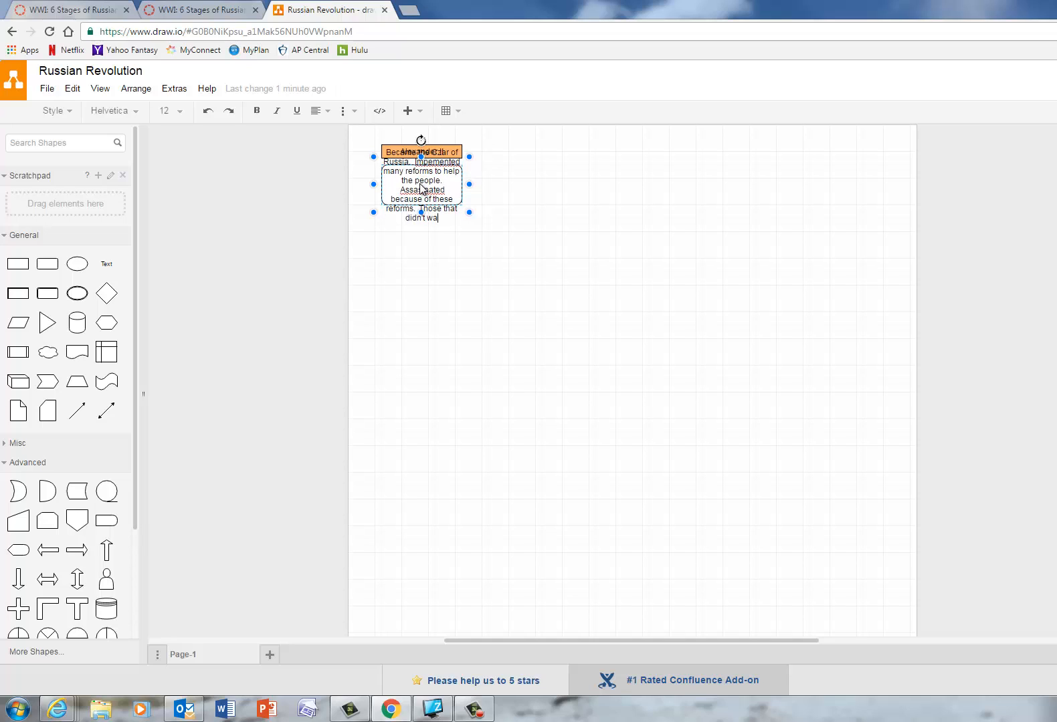
{"action": "type", "text": "nt to lose power, felt the"}
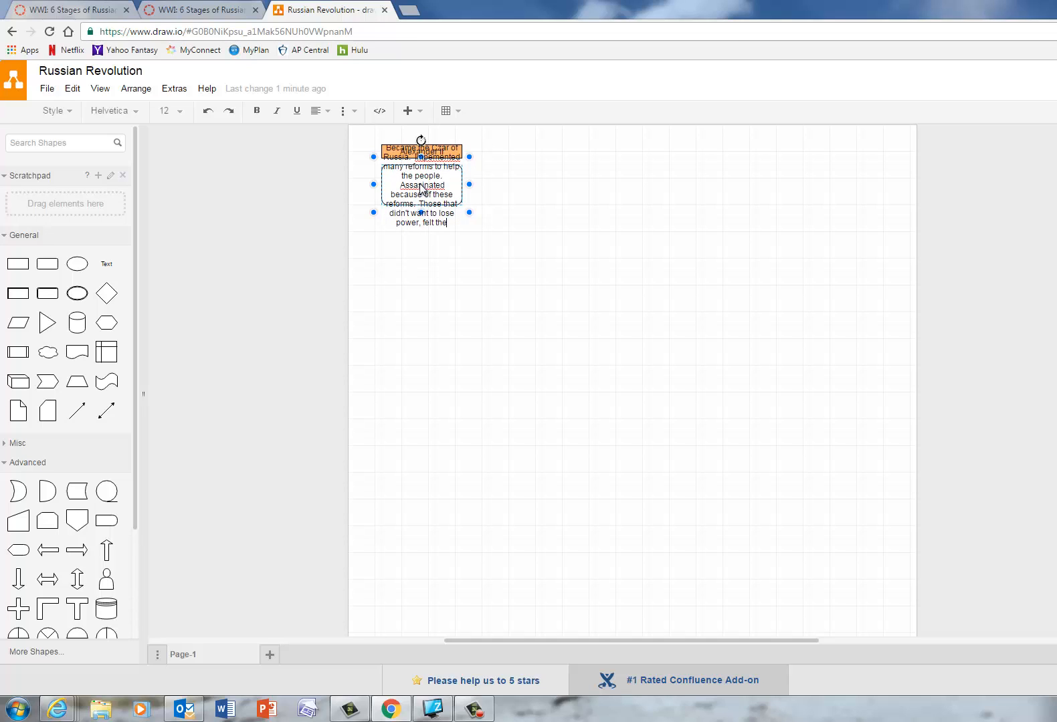
{"action": "type", "text": "y needed to get r"}
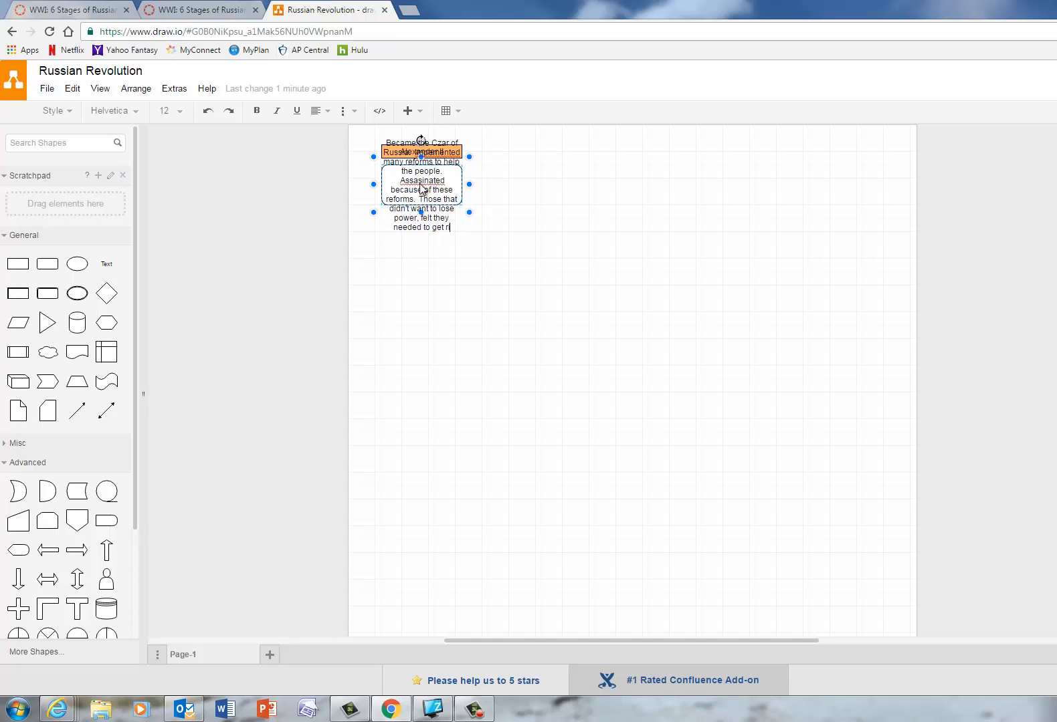
{"action": "type", "text": "id of him."}
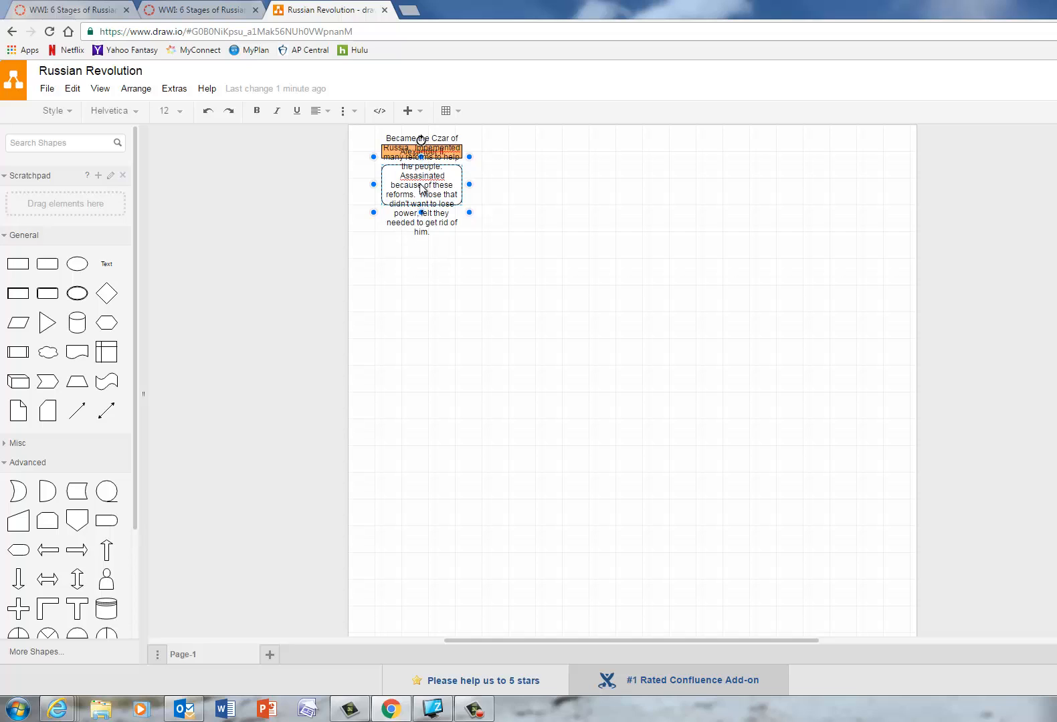
Enlarge the white rounded rectangle and resize and reposition the description text box so it fits inside
{"action": "left_click_drag", "start_coordinate": [468, 185], "coordinate": [497, 192]}
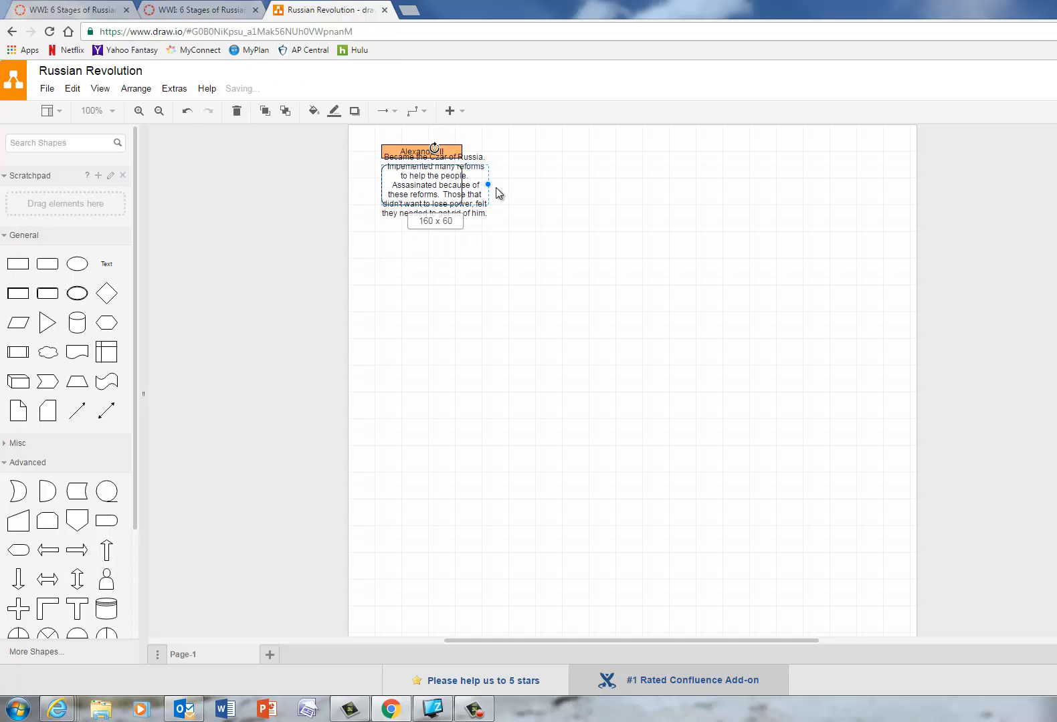
{"action": "left_click_drag", "start_coordinate": [382, 184], "coordinate": [423, 265]}
{"action": "left_click", "coordinate": [412, 174]}
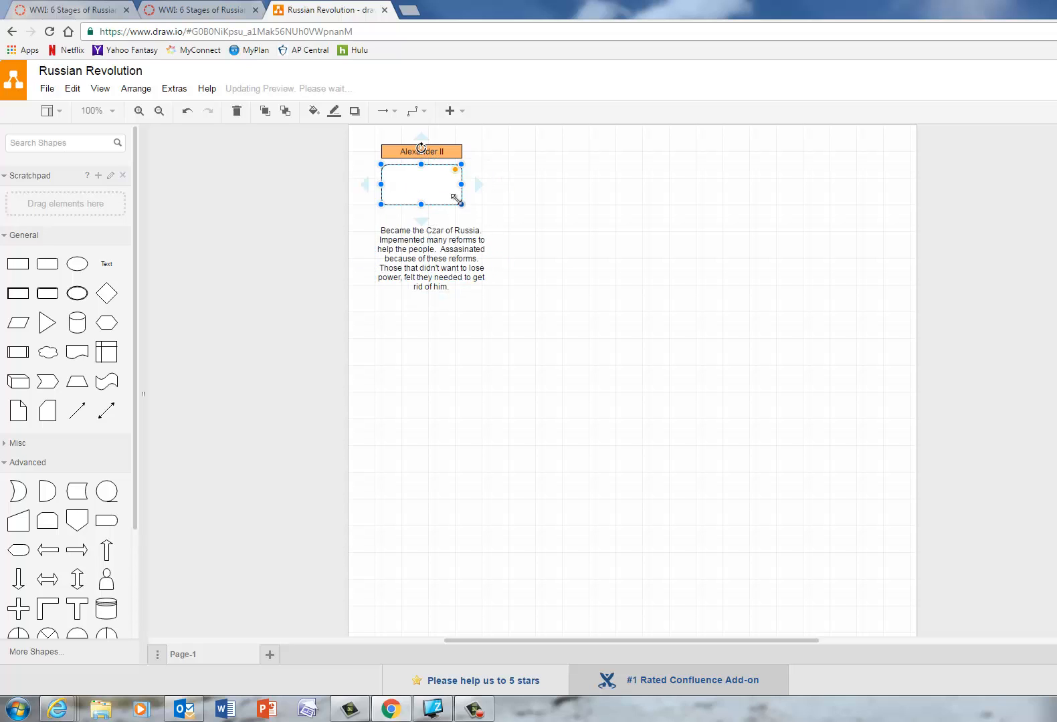
{"action": "mouse_move", "coordinate": [459, 204]}
{"action": "left_mouse_down"}
{"action": "mouse_move", "coordinate": [488, 251]}
{"action": "mouse_move", "coordinate": [448, 208]}
{"action": "mouse_move", "coordinate": [447, 224]}
{"action": "left_mouse_up"}
{"action": "left_click", "coordinate": [438, 276]}
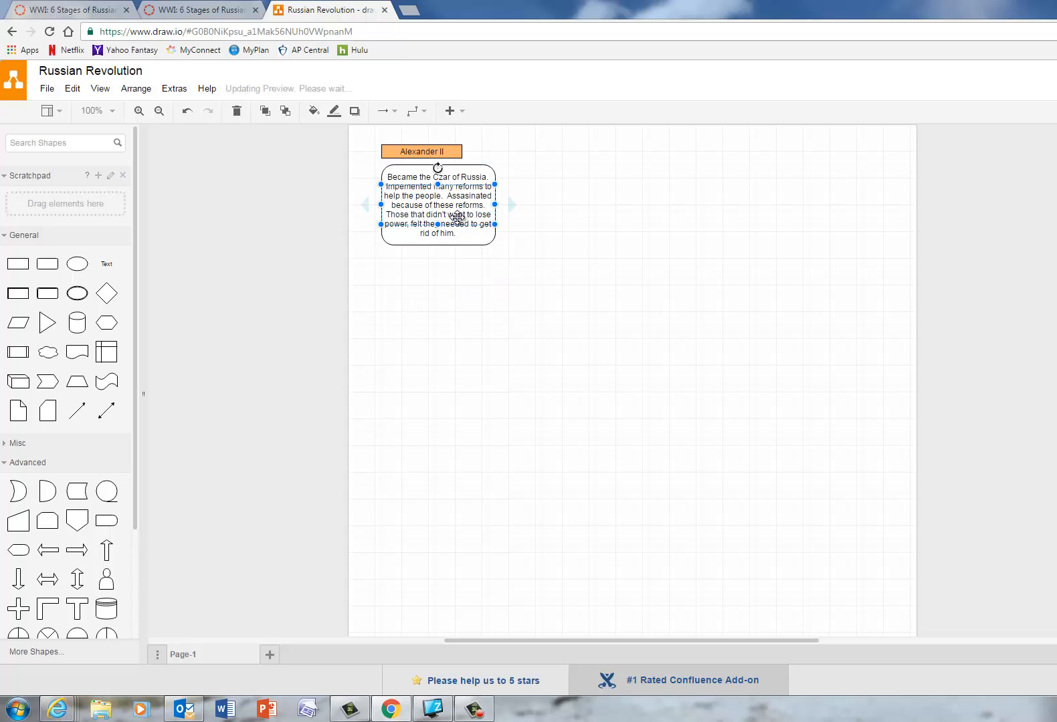
Widen the Alexander II label to match the rounded rectangle and make its text bold at size 18
{"action": "left_click", "coordinate": [458, 154]}
{"action": "left_click_drag", "start_coordinate": [458, 155], "coordinate": [496, 156]}
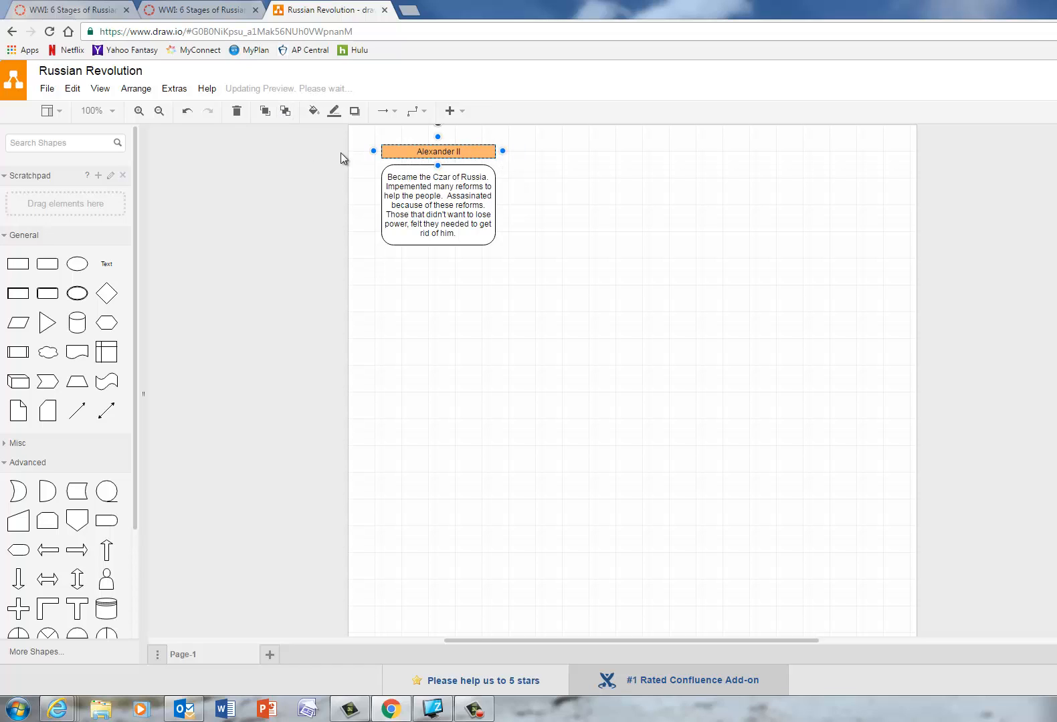
{"action": "double_click", "coordinate": [440, 152]}
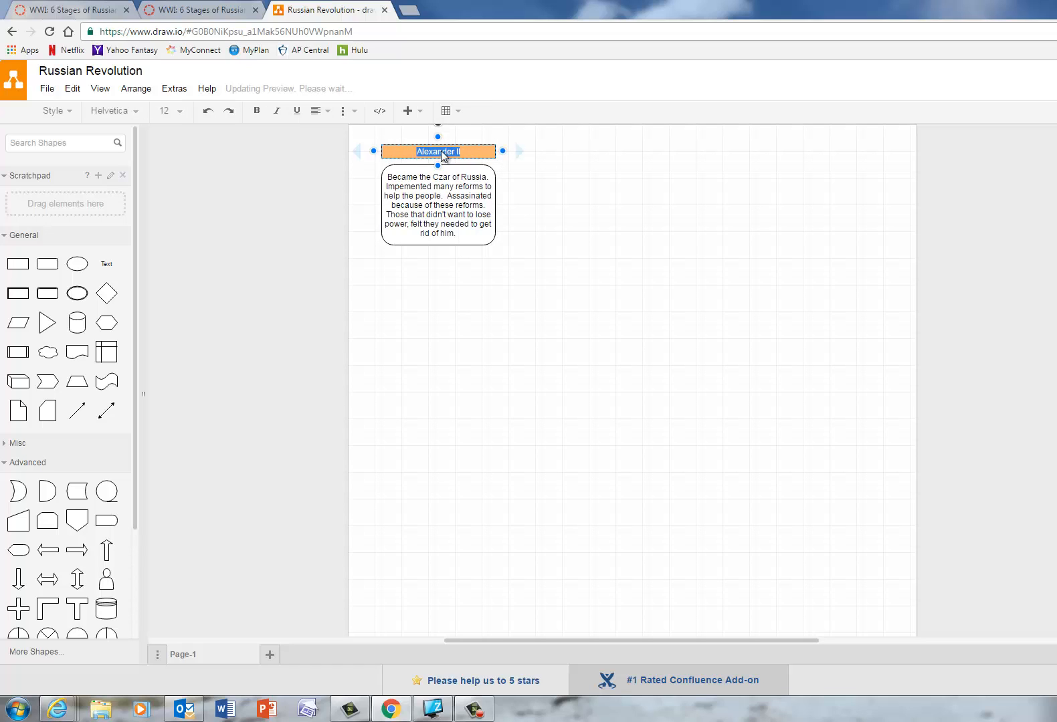
{"action": "left_click", "coordinate": [257, 110]}
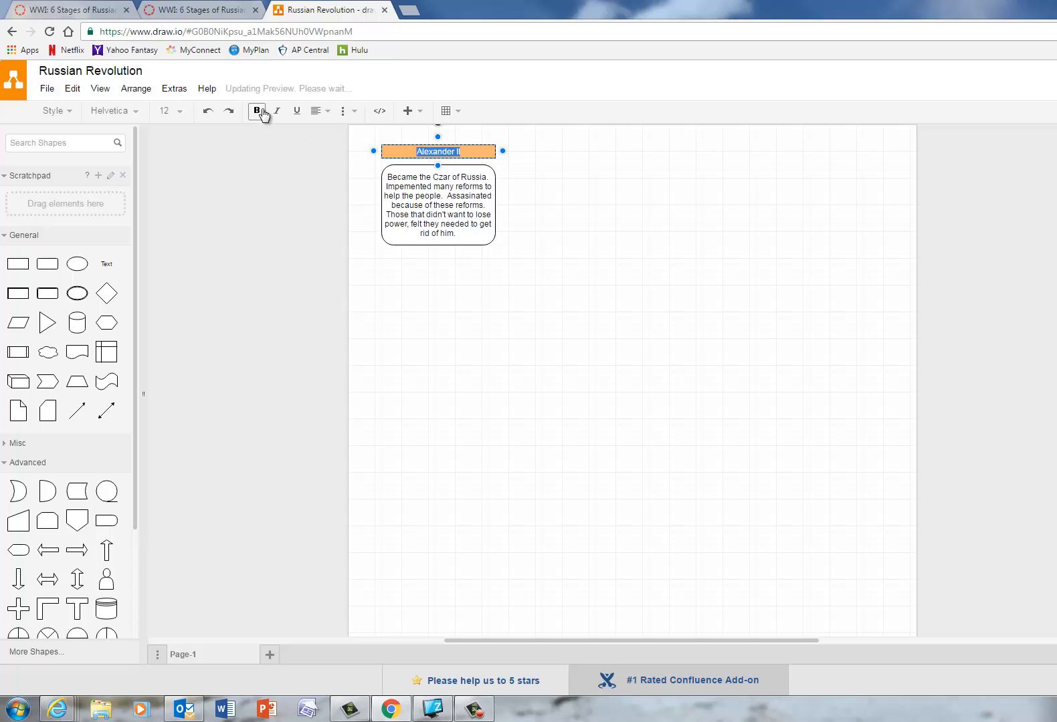
{"action": "left_click", "coordinate": [179, 114]}
{"action": "left_click", "coordinate": [185, 275]}
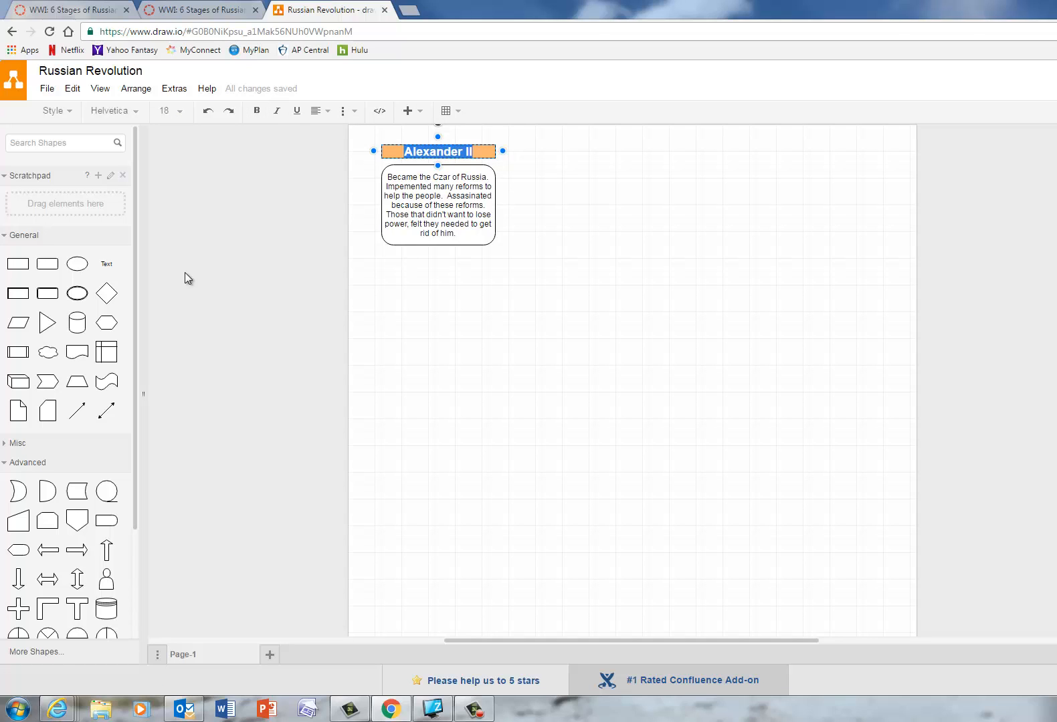
{"action": "left_click", "coordinate": [459, 203]}
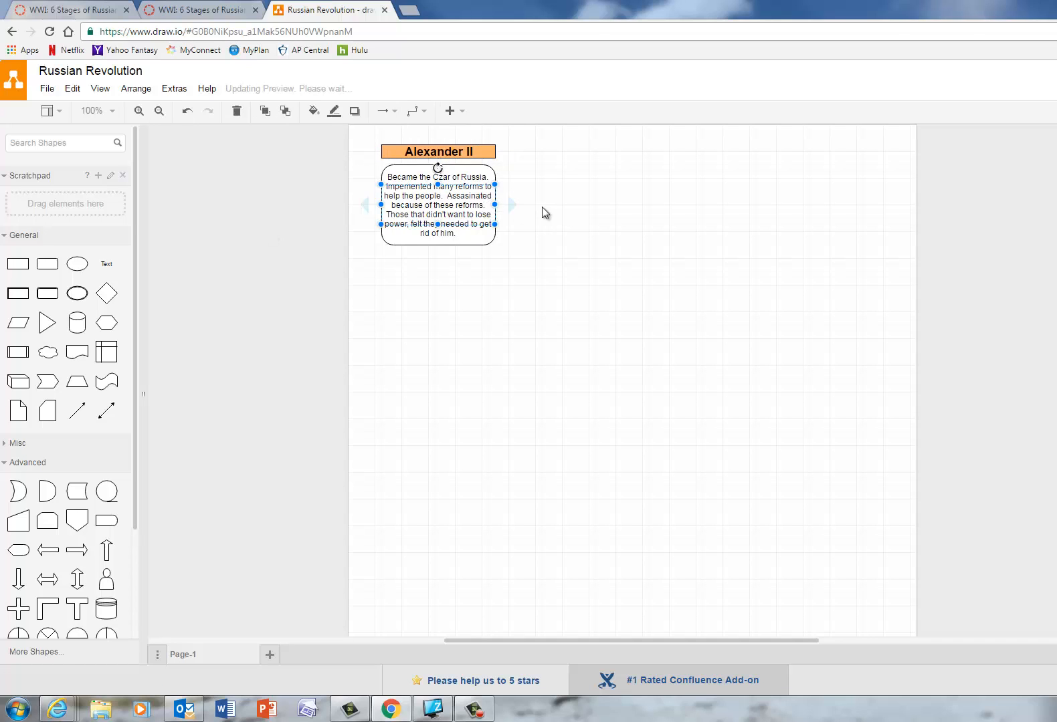
{"action": "left_click", "coordinate": [543, 212]}
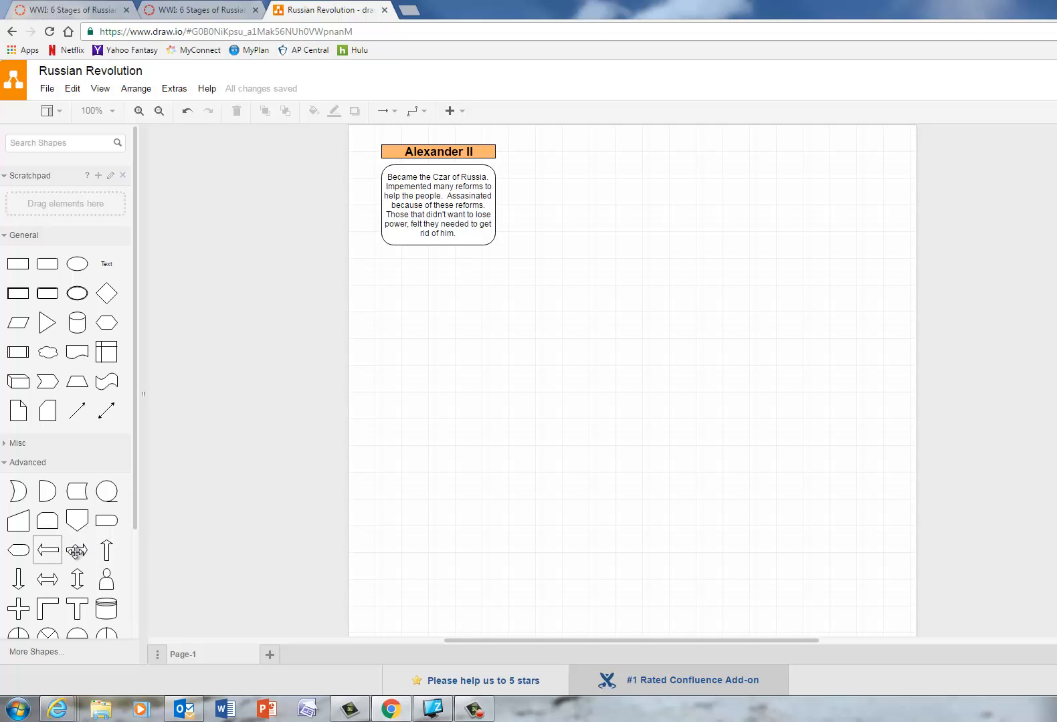
Add a right-pointing block arrow and place it just to the right of the description box
{"action": "left_click_drag", "start_coordinate": [76, 549], "coordinate": [77, 550]}
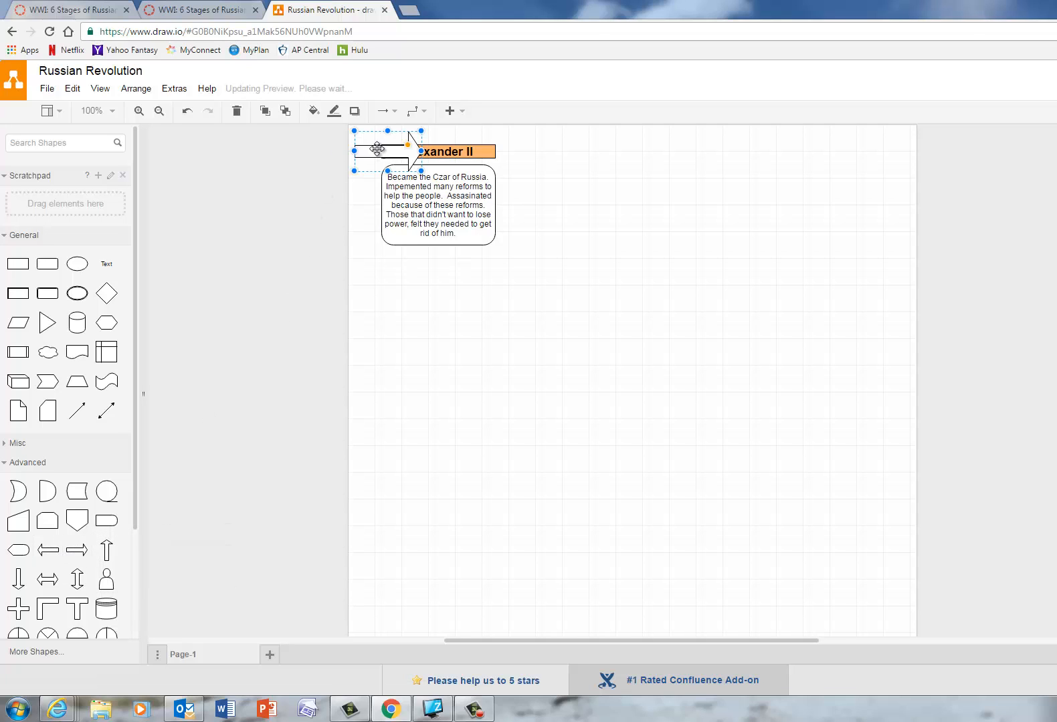
{"action": "left_click_drag", "start_coordinate": [378, 146], "coordinate": [517, 201]}
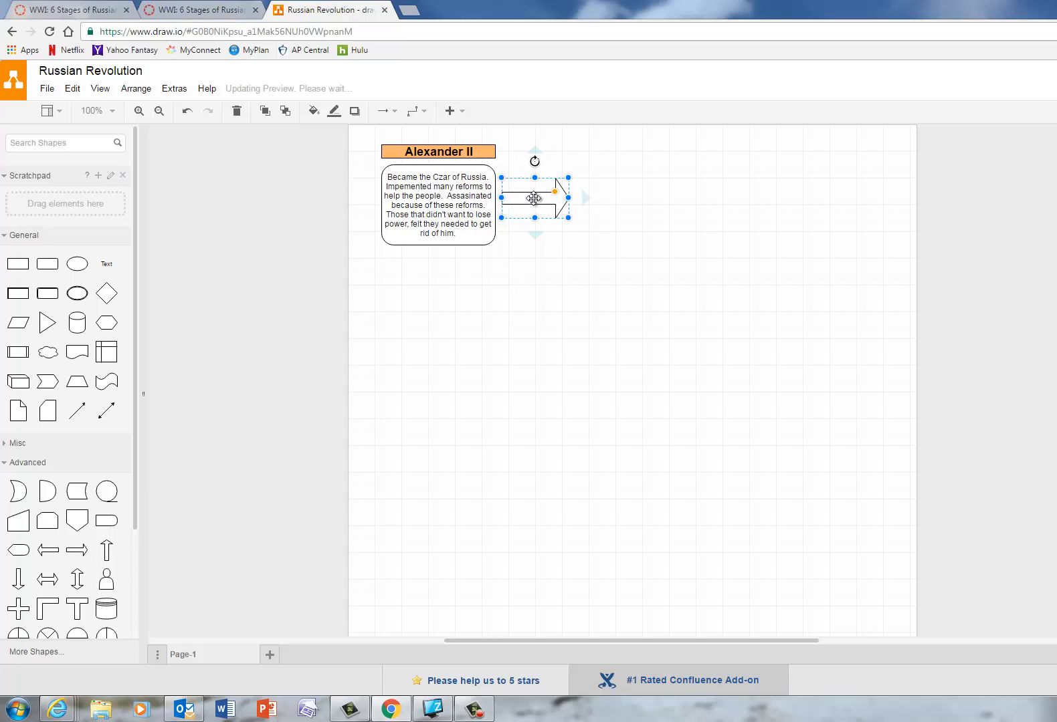
Add a thin line arrow running rightward beneath the block arrow, starting beside the description box
{"action": "left_click", "coordinate": [81, 411]}
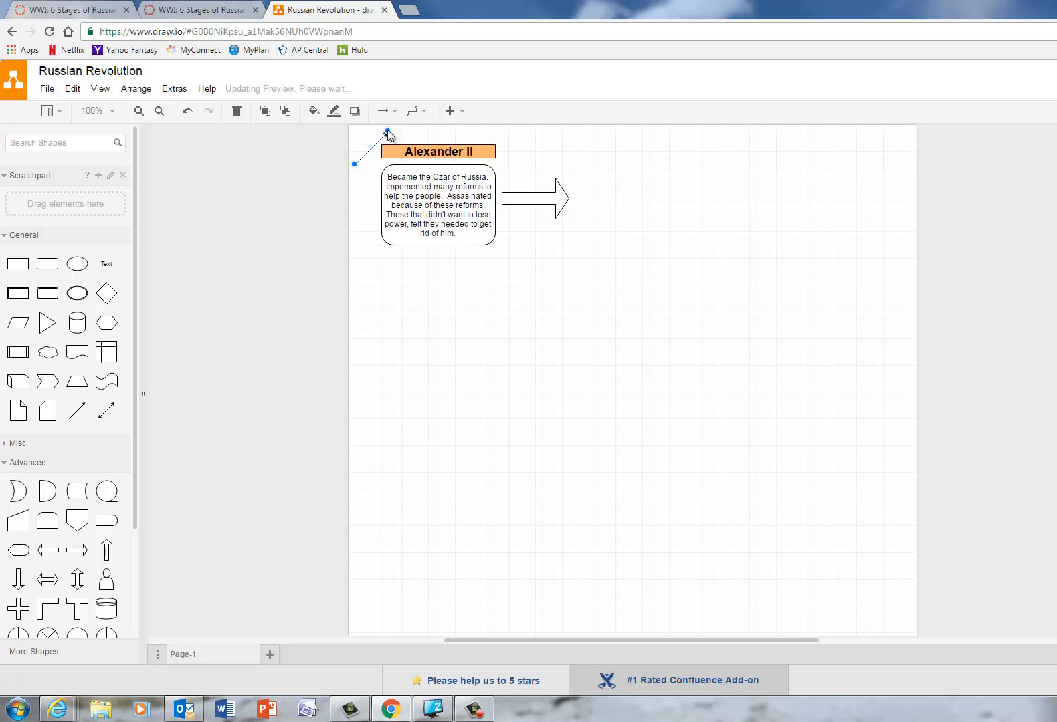
{"action": "left_click_drag", "start_coordinate": [386, 134], "coordinate": [567, 230]}
{"action": "left_click_drag", "start_coordinate": [354, 164], "coordinate": [510, 226]}
Try to route a curved arrow from the description box to above the block arrow, and delete it
{"action": "left_click_drag", "start_coordinate": [135, 418], "coordinate": [10, 406]}
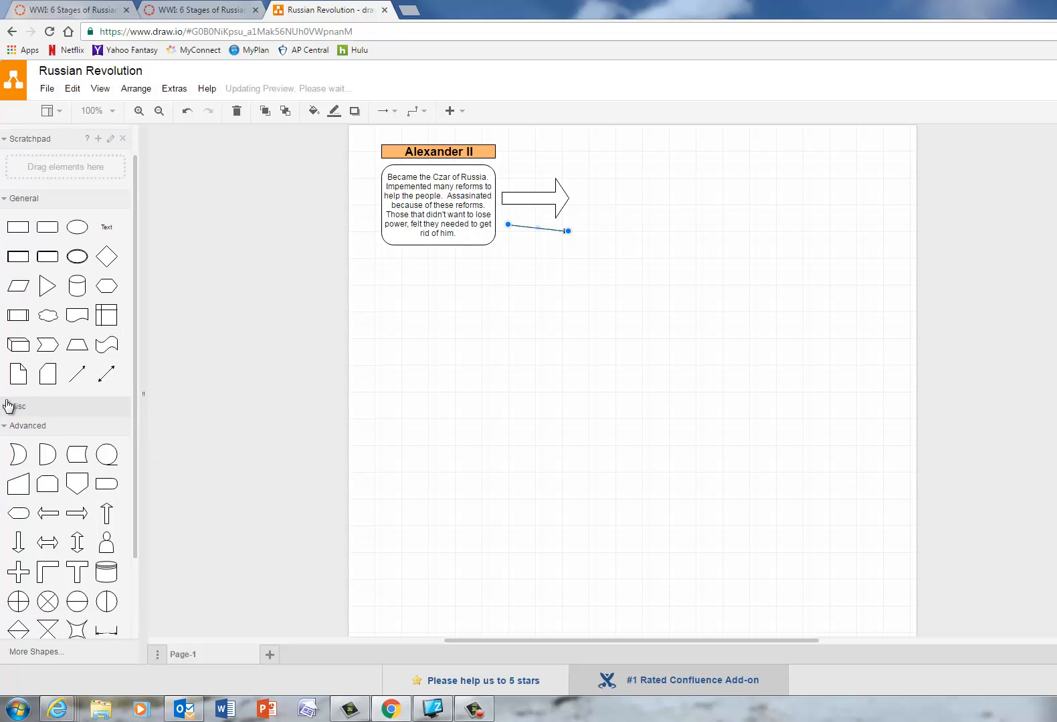
{"action": "left_click", "coordinate": [5, 409]}
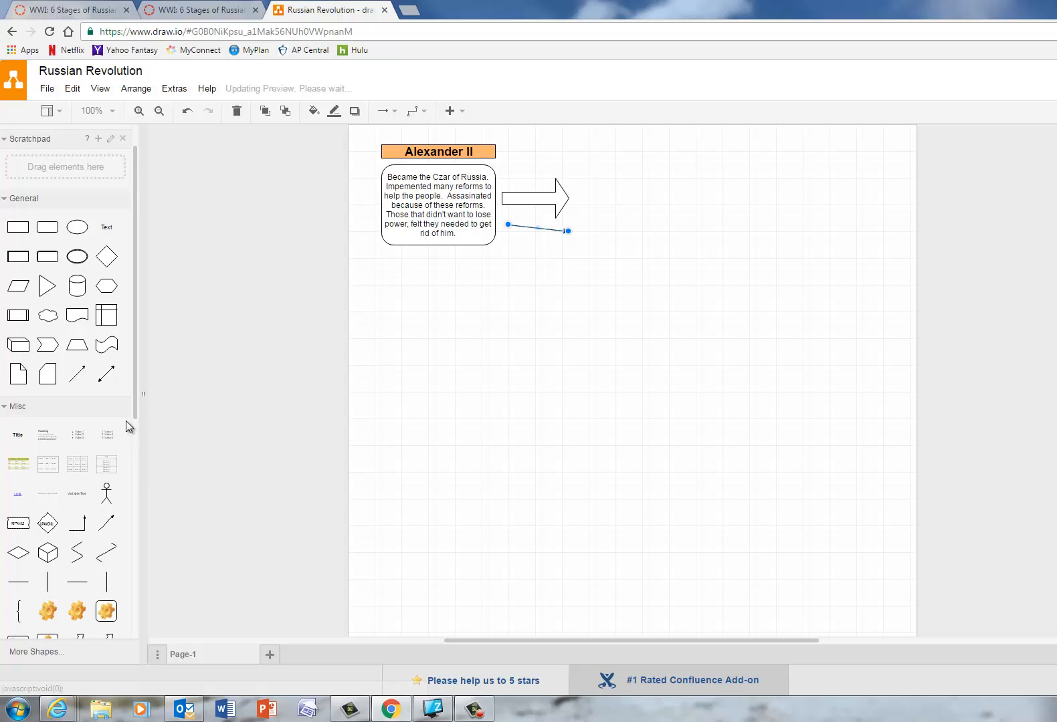
{"action": "left_click_drag", "start_coordinate": [135, 406], "coordinate": [137, 497]}
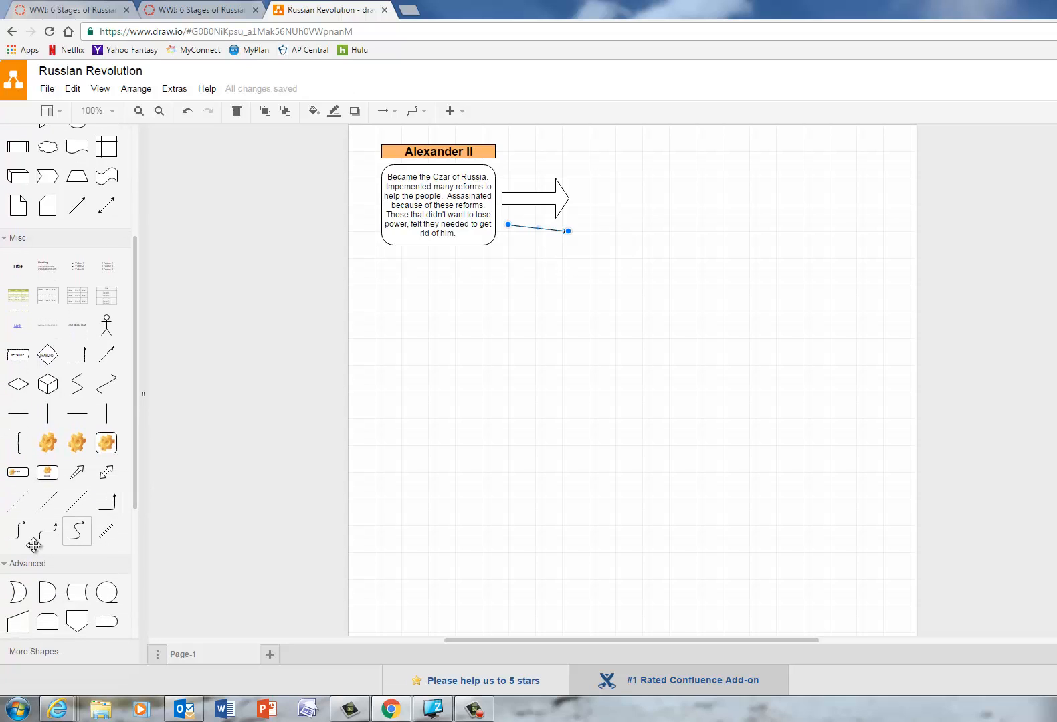
{"action": "mouse_move", "coordinate": [14, 535]}
{"action": "left_click", "coordinate": [77, 531]}
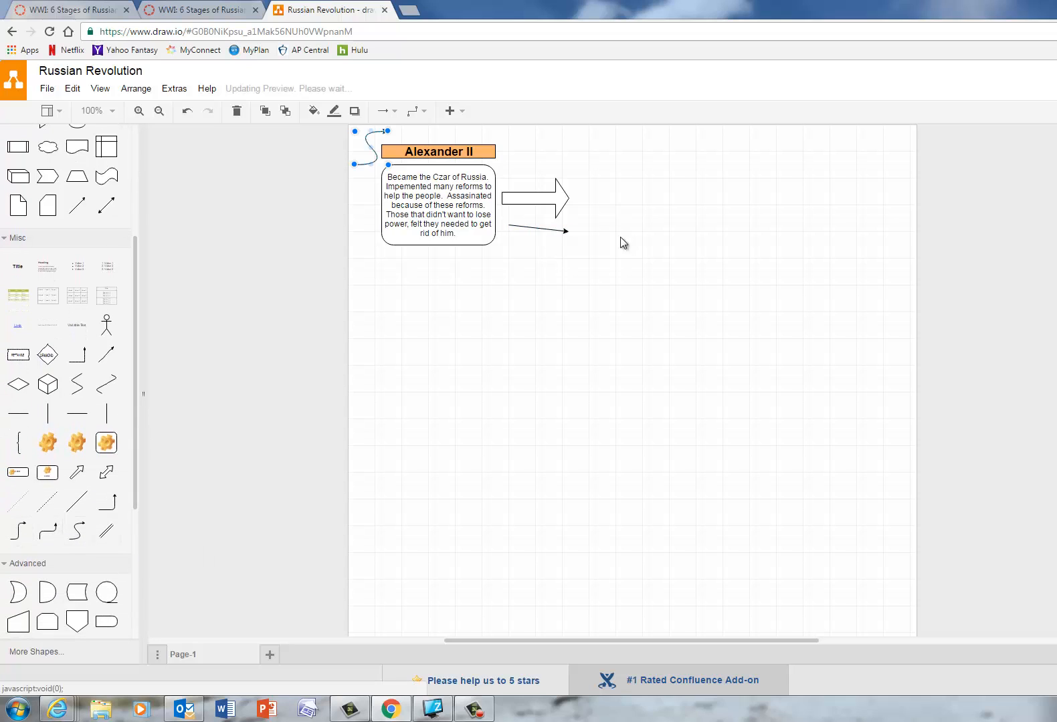
{"action": "left_click_drag", "start_coordinate": [387, 131], "coordinate": [541, 191]}
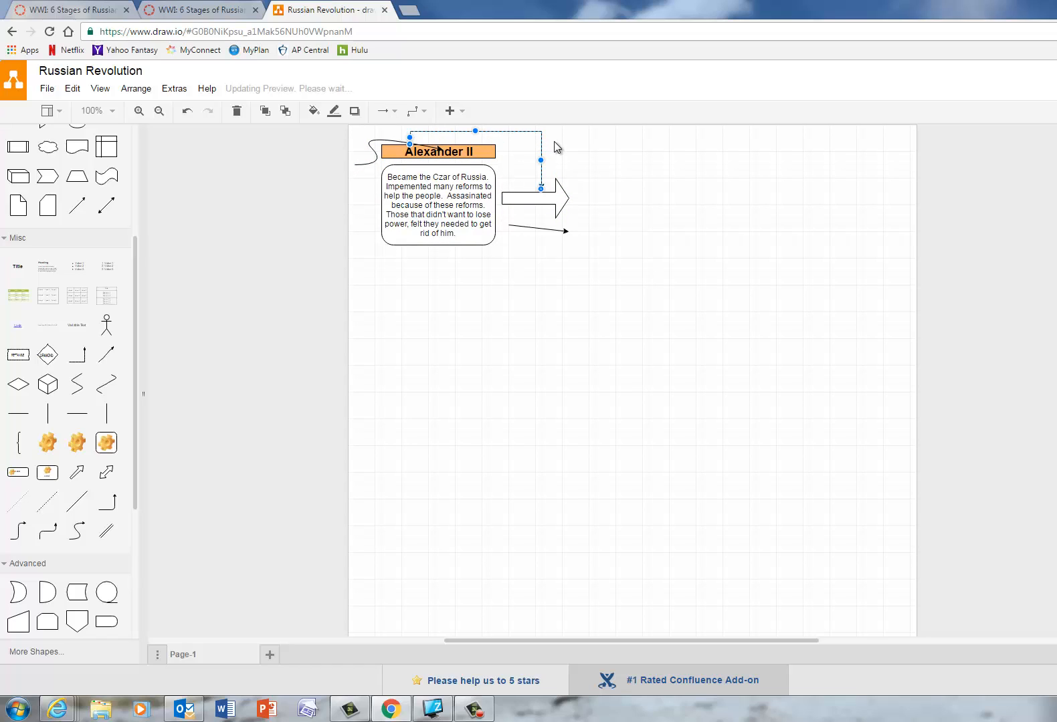
{"action": "key", "text": "Delete"}
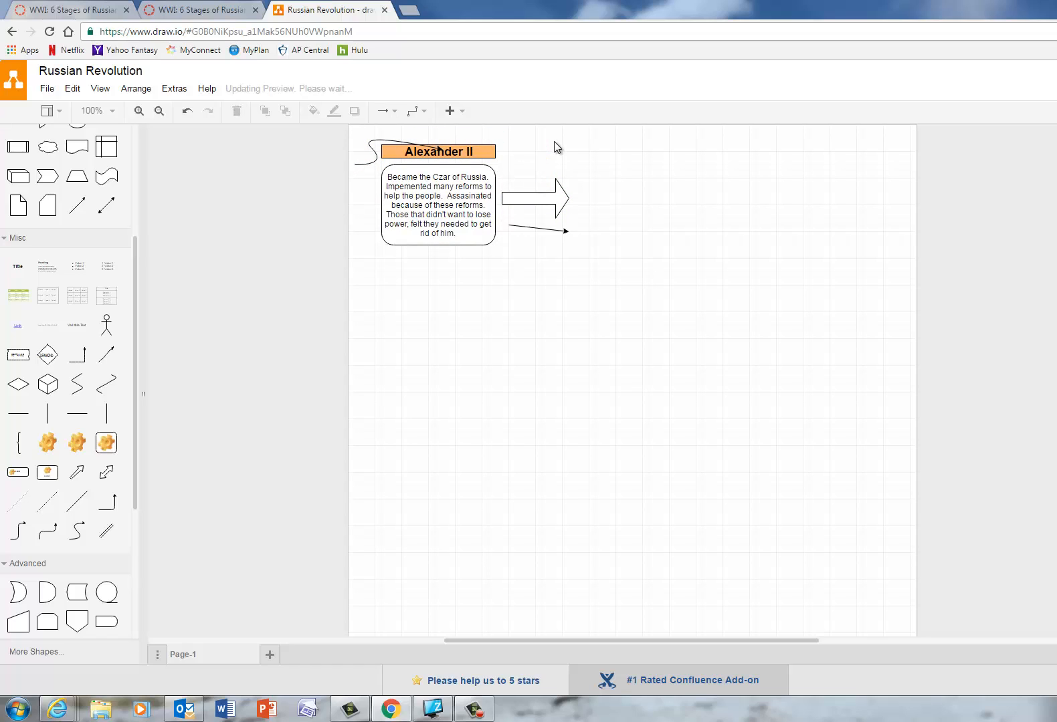
{"action": "left_click", "coordinate": [377, 139]}
{"action": "left_click_drag", "start_coordinate": [377, 139], "coordinate": [541, 177]}
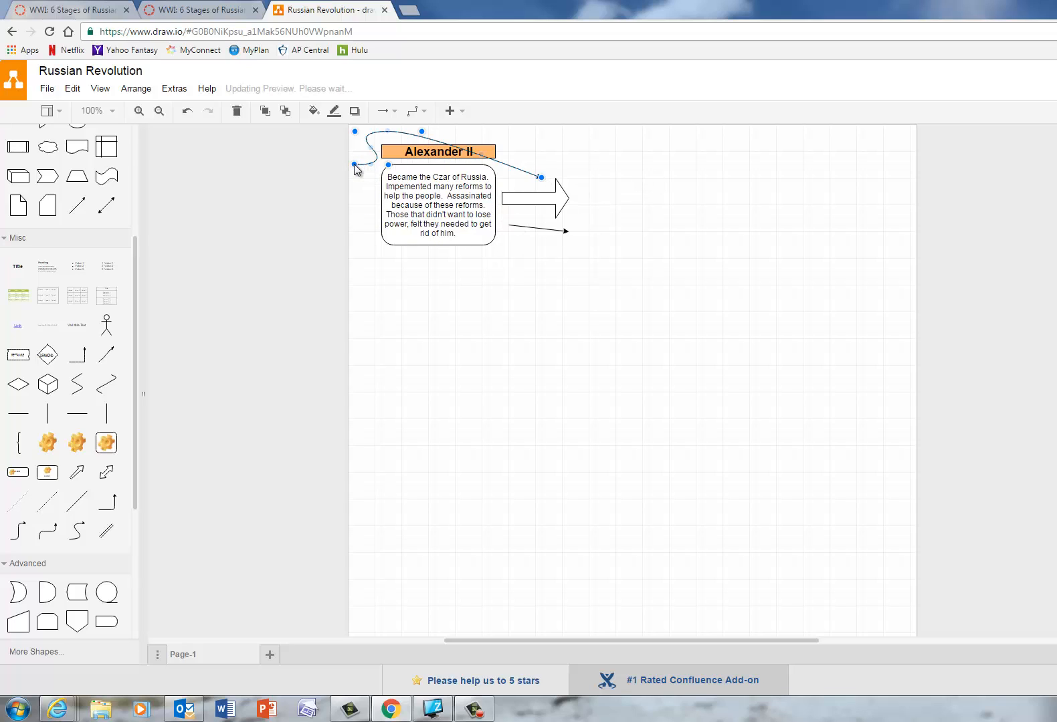
{"action": "left_click_drag", "start_coordinate": [355, 167], "coordinate": [495, 187]}
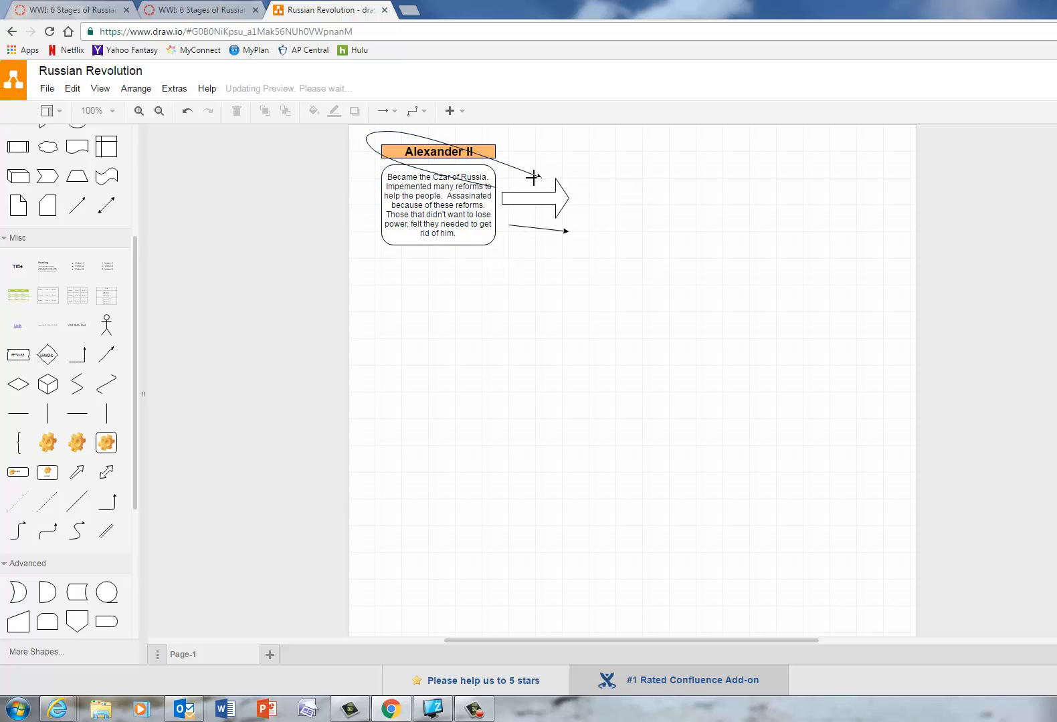
{"action": "left_click", "coordinate": [533, 176]}
{"action": "key", "text": "Delete"}
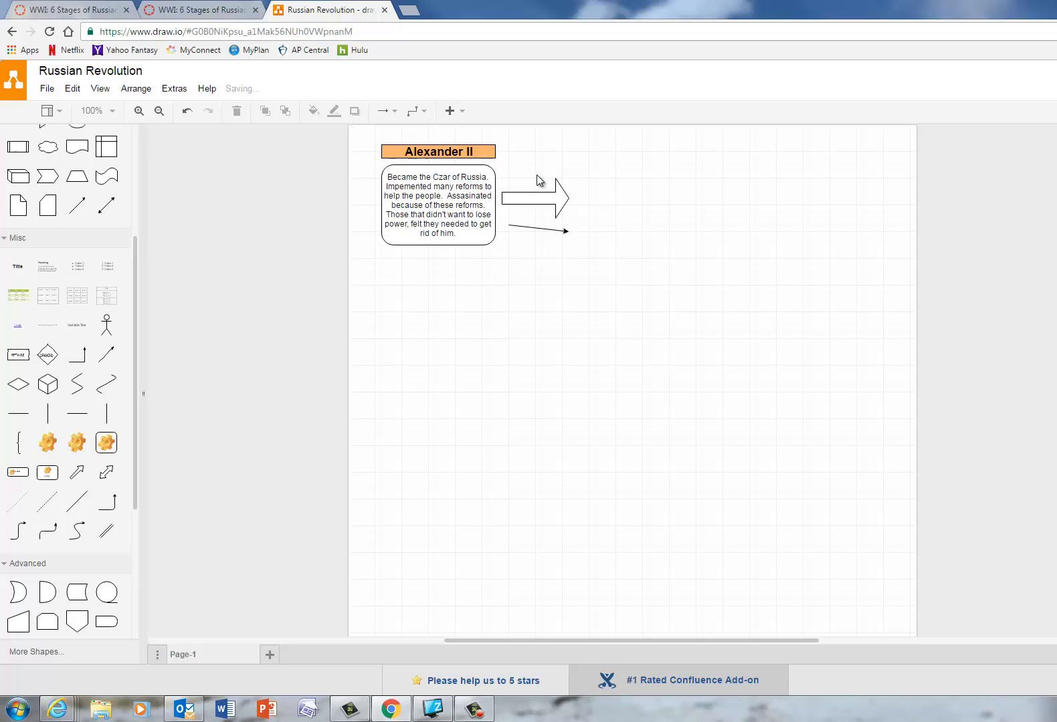
Delete the thin line arrow beneath the block arrow, and select the block arrow
{"action": "left_click", "coordinate": [547, 229]}
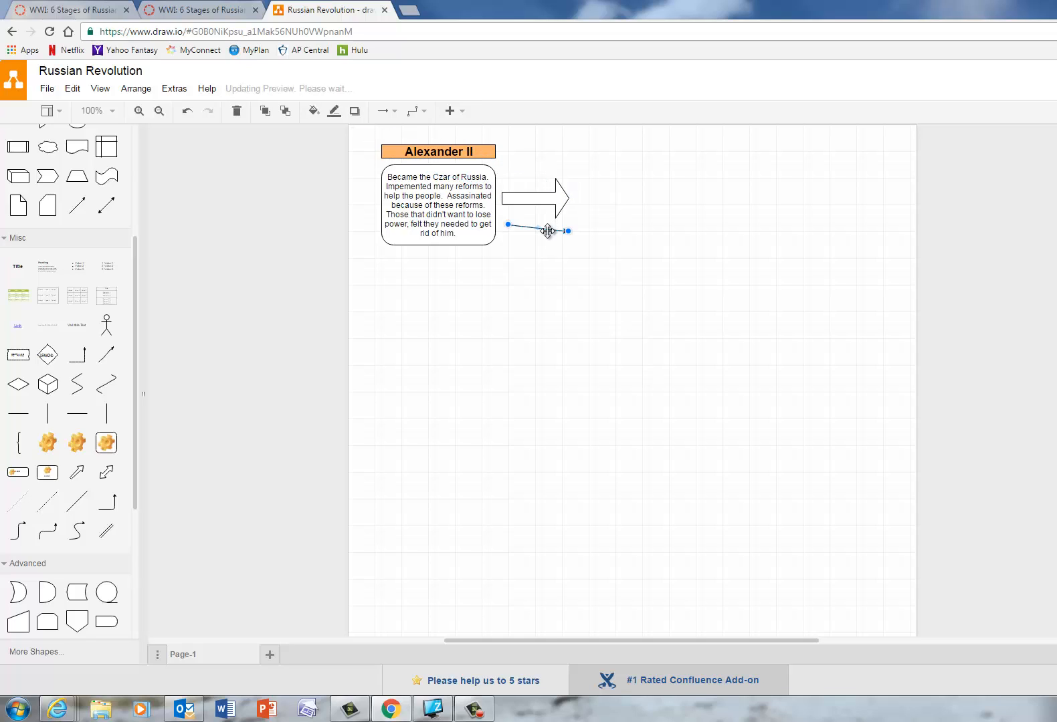
{"action": "key", "text": "Delete"}
{"action": "left_click", "coordinate": [545, 195]}
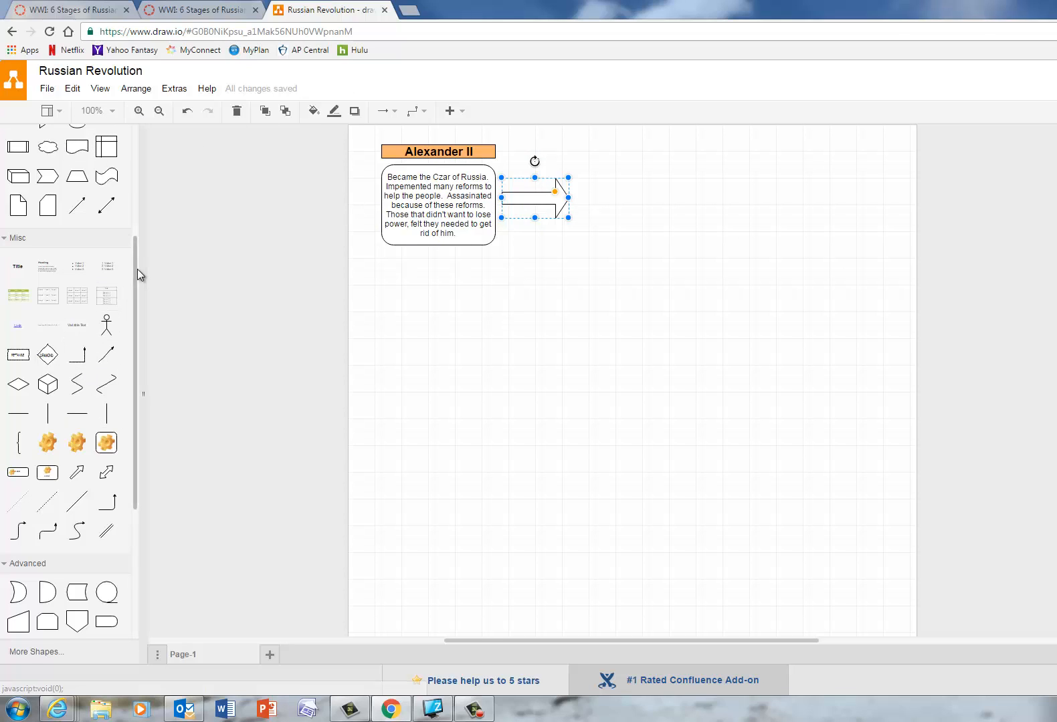
{"action": "left_click_drag", "start_coordinate": [137, 274], "coordinate": [141, 158]}
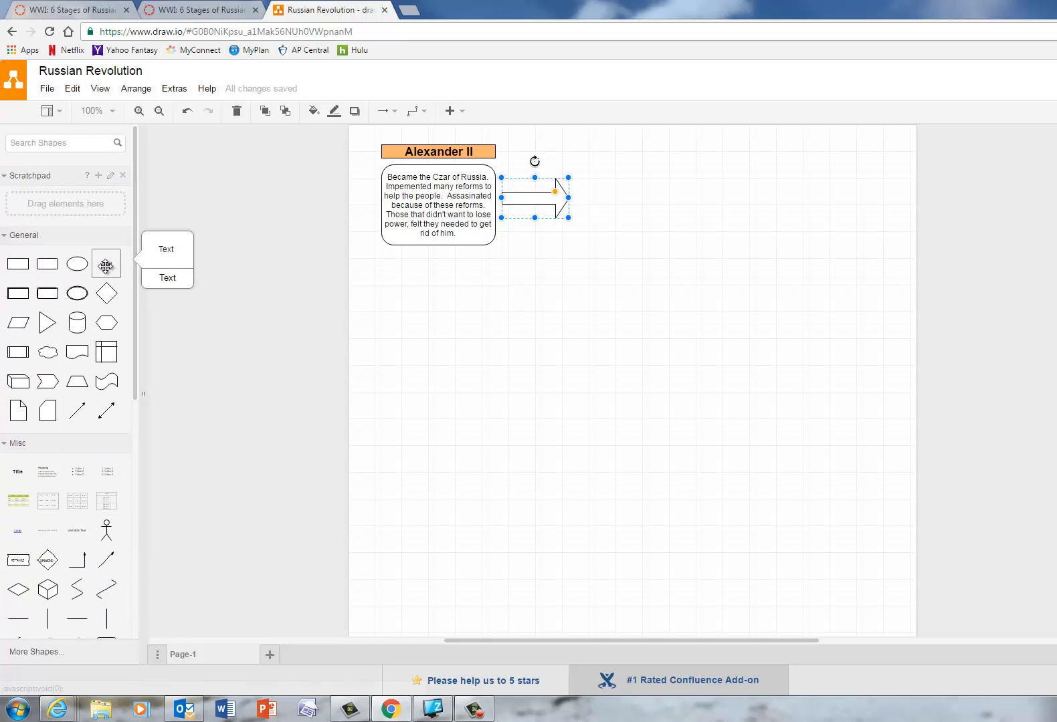
Add a text box, place it just beneath the block arrow, and shrink it slightly to about the arrow's width
{"action": "left_click", "coordinate": [109, 260]}
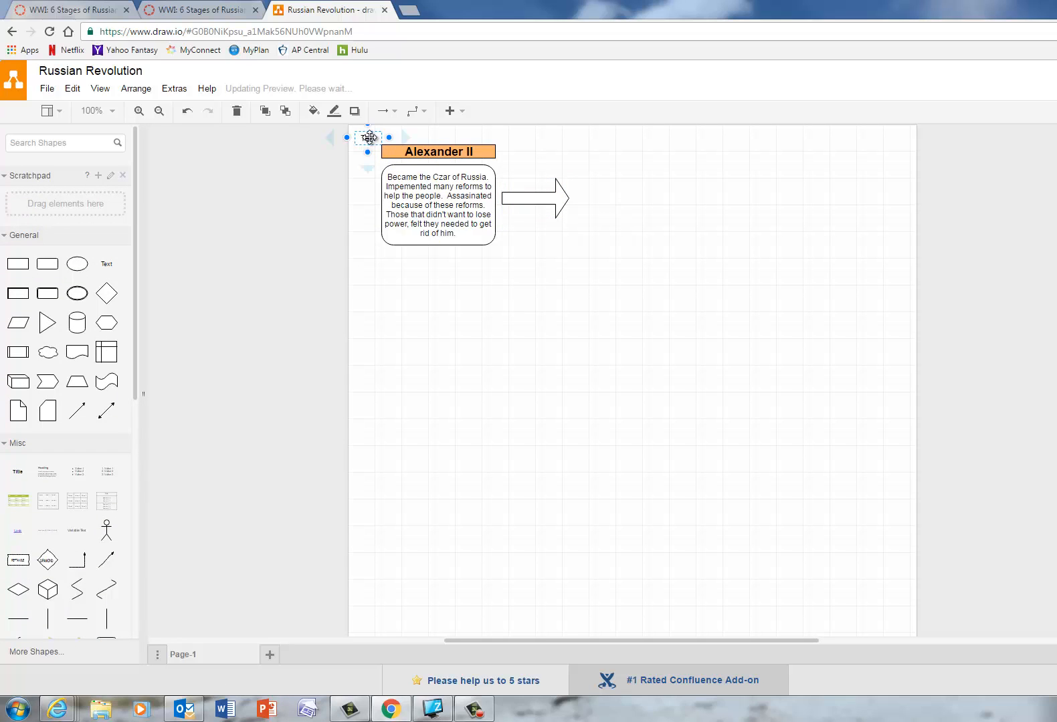
{"action": "left_click_drag", "start_coordinate": [366, 136], "coordinate": [545, 259]}
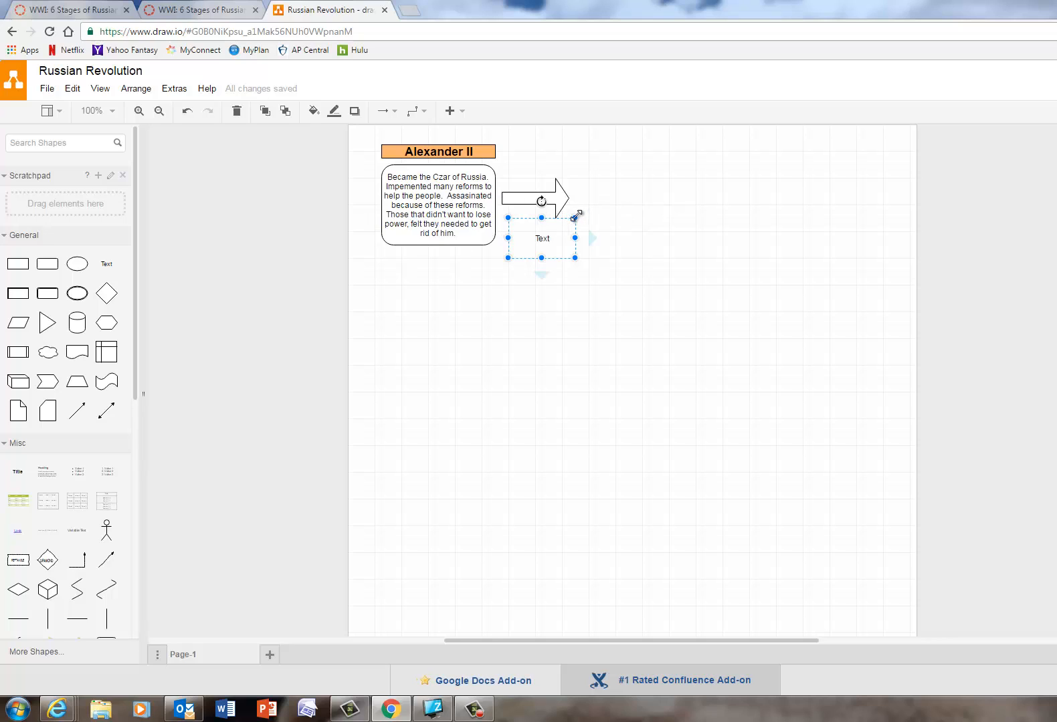
{"action": "left_click_drag", "start_coordinate": [576, 214], "coordinate": [569, 226]}
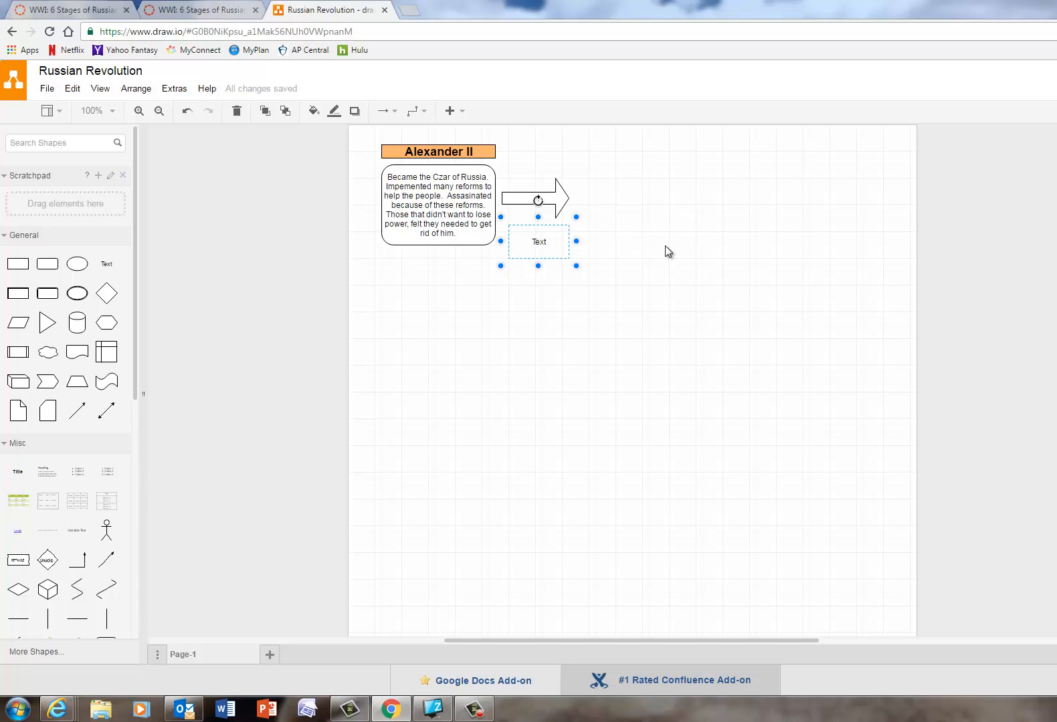
Bring up the available export formats for the Russian Revolution diagram
{"action": "left_click", "coordinate": [47, 89]}
{"action": "mouse_move", "coordinate": [111, 341]}
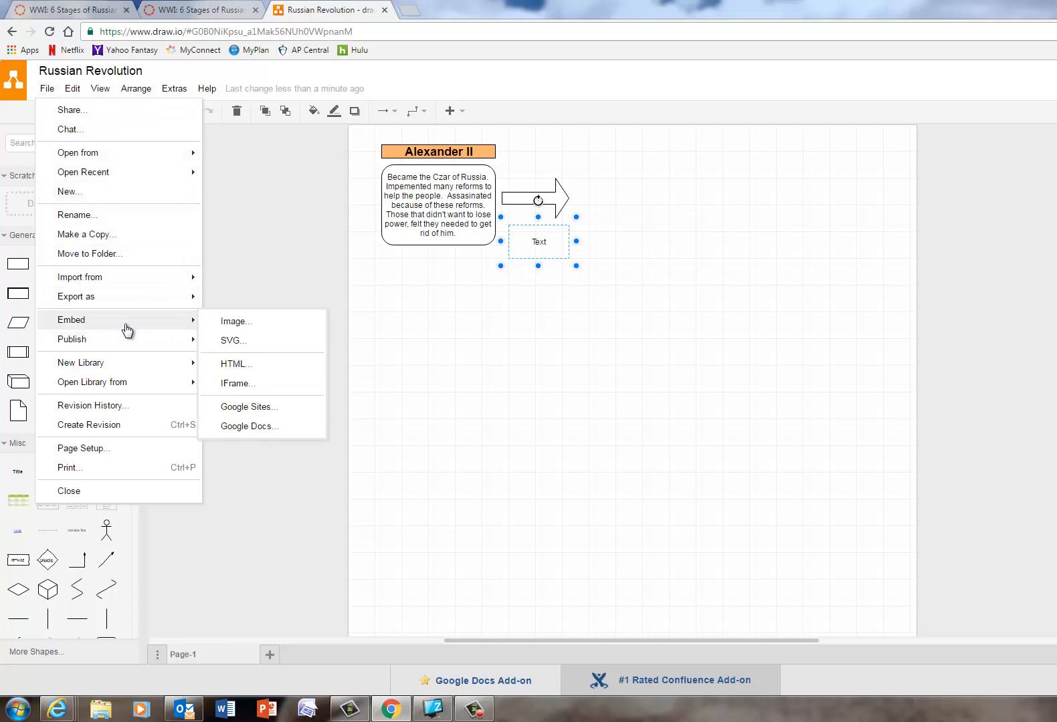
{"action": "mouse_move", "coordinate": [125, 365]}
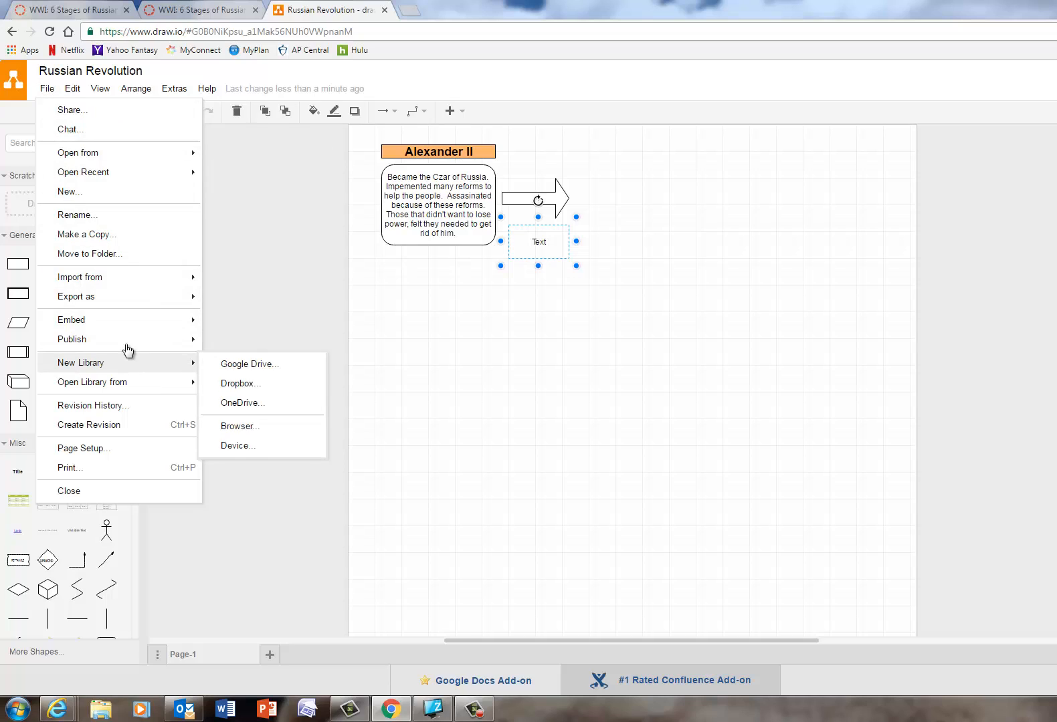
{"action": "mouse_move", "coordinate": [139, 297]}
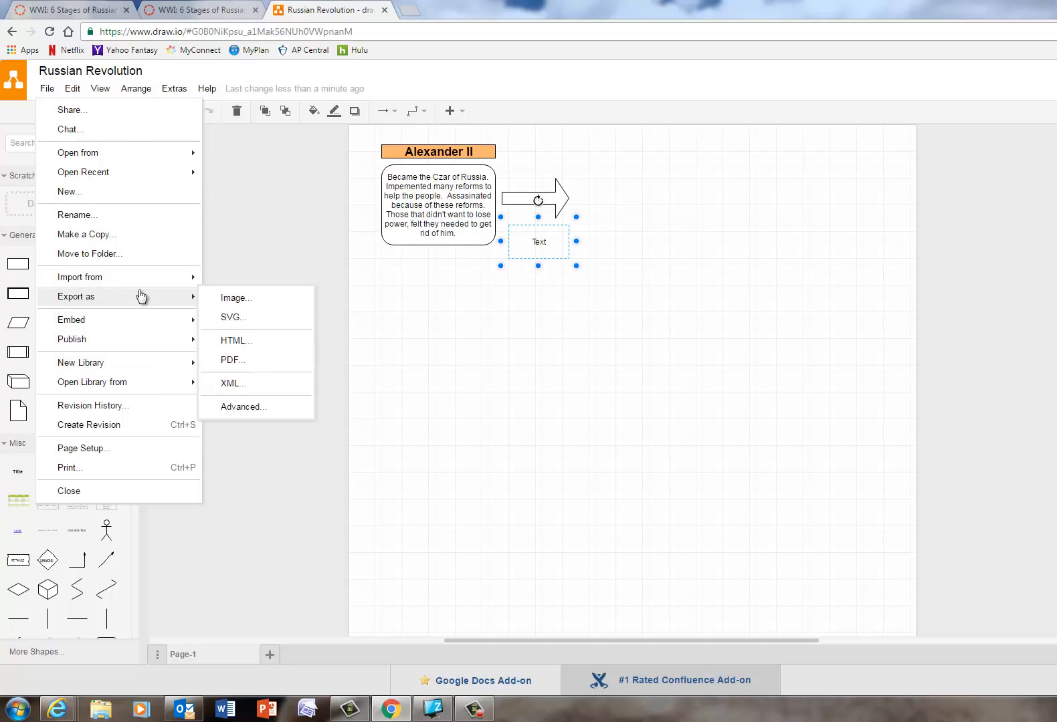